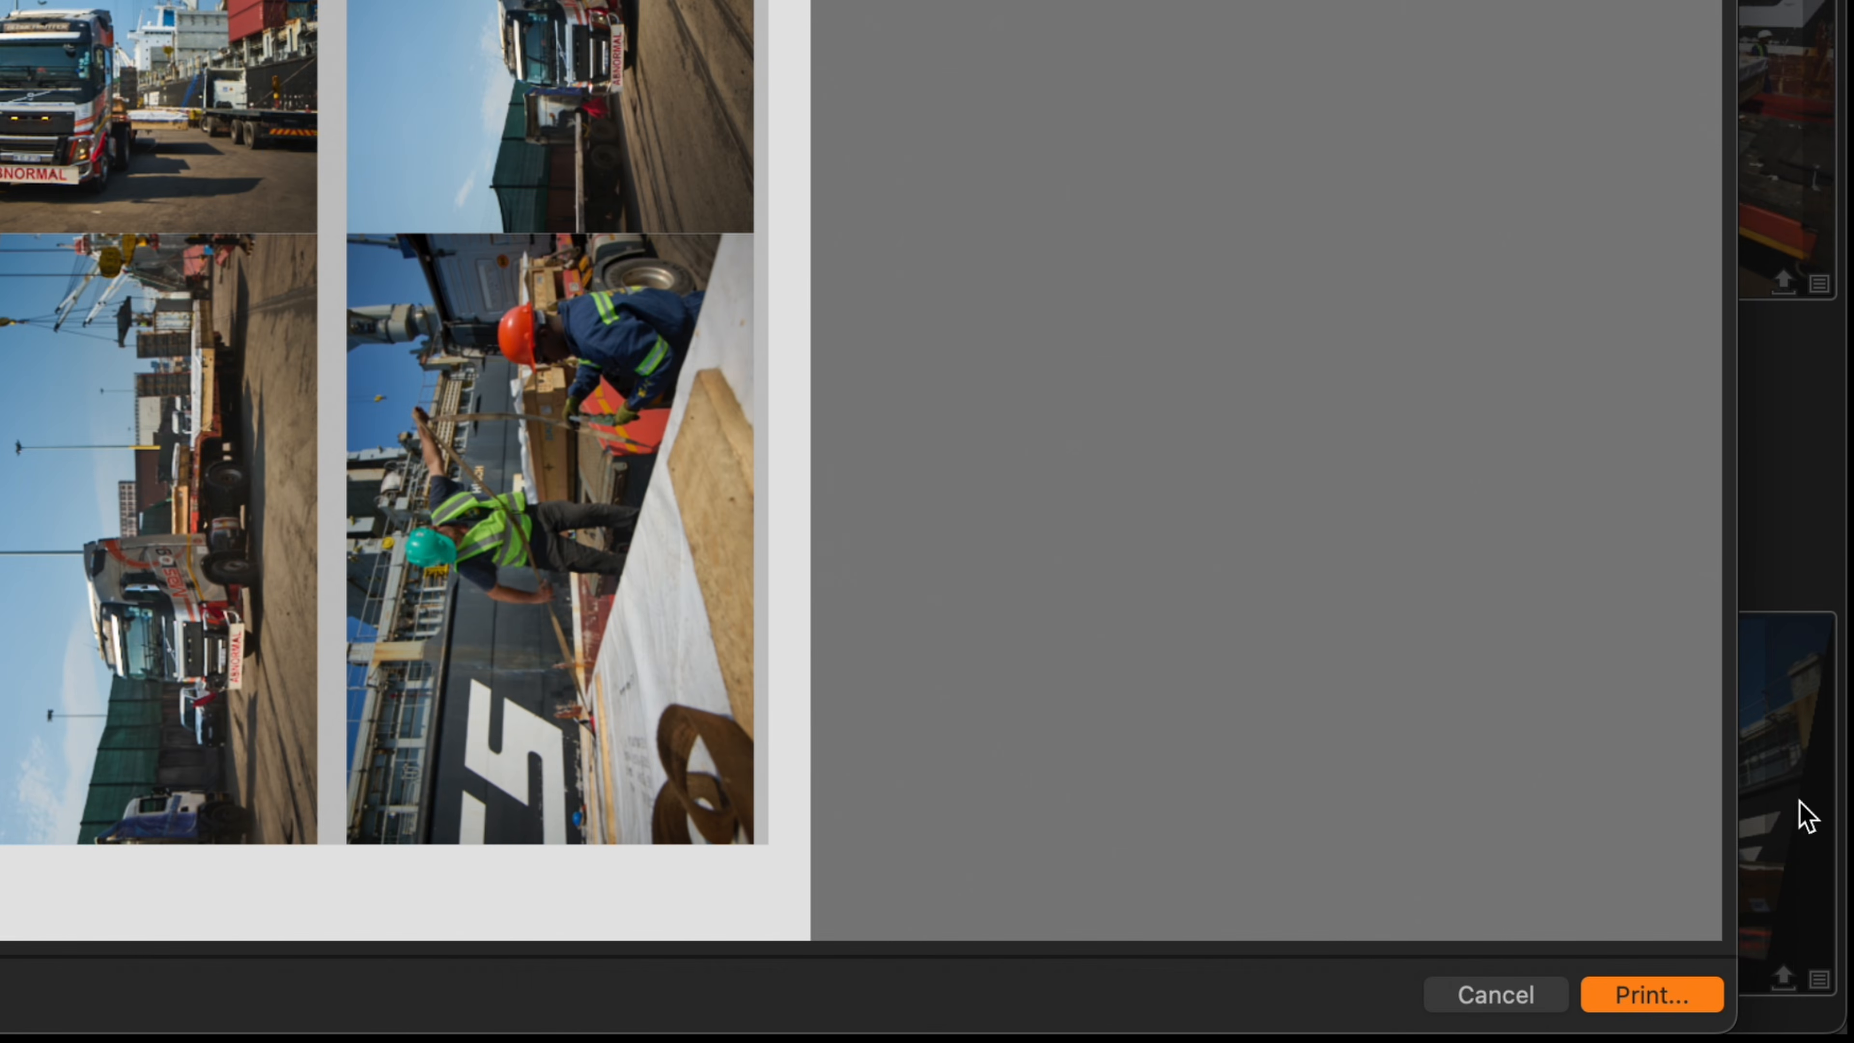
Open the print settings for the contact sheet and inspect the printer choices and the PDF output options.
left_click(1653, 996)
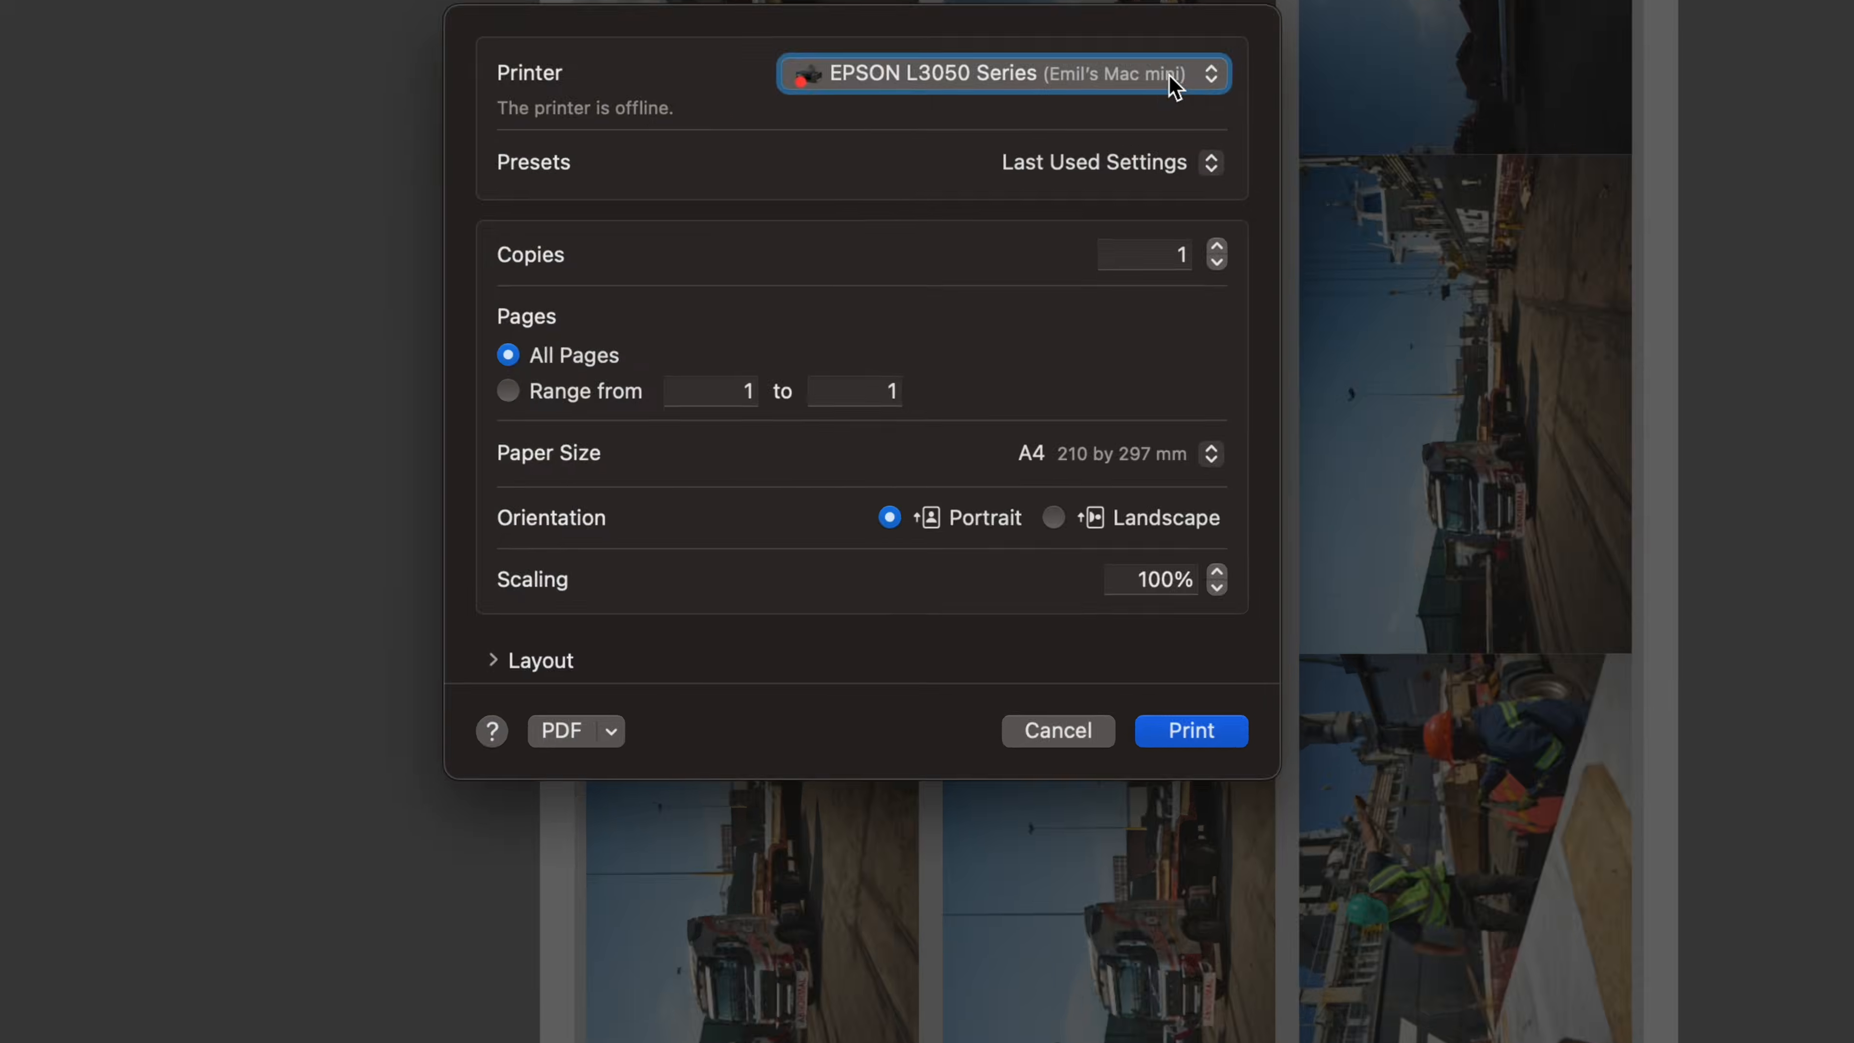
left_click(1095, 356)
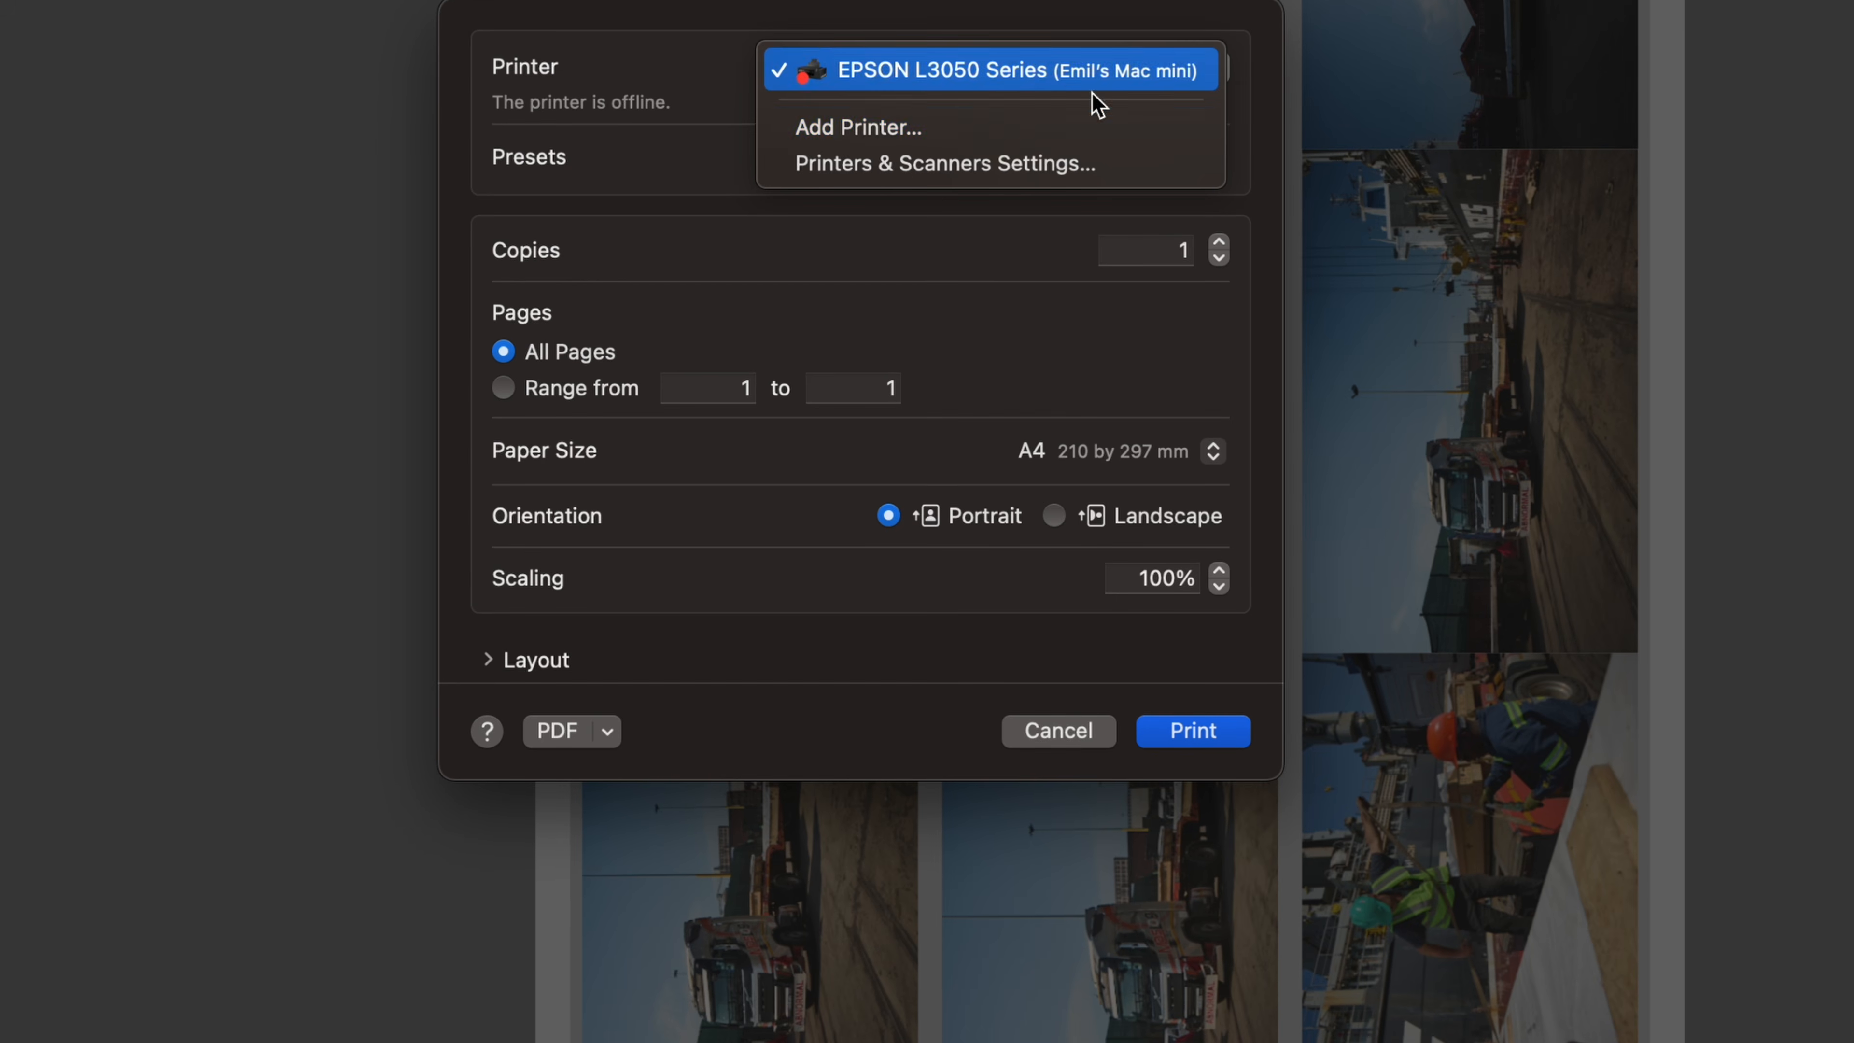
left_click(792, 85)
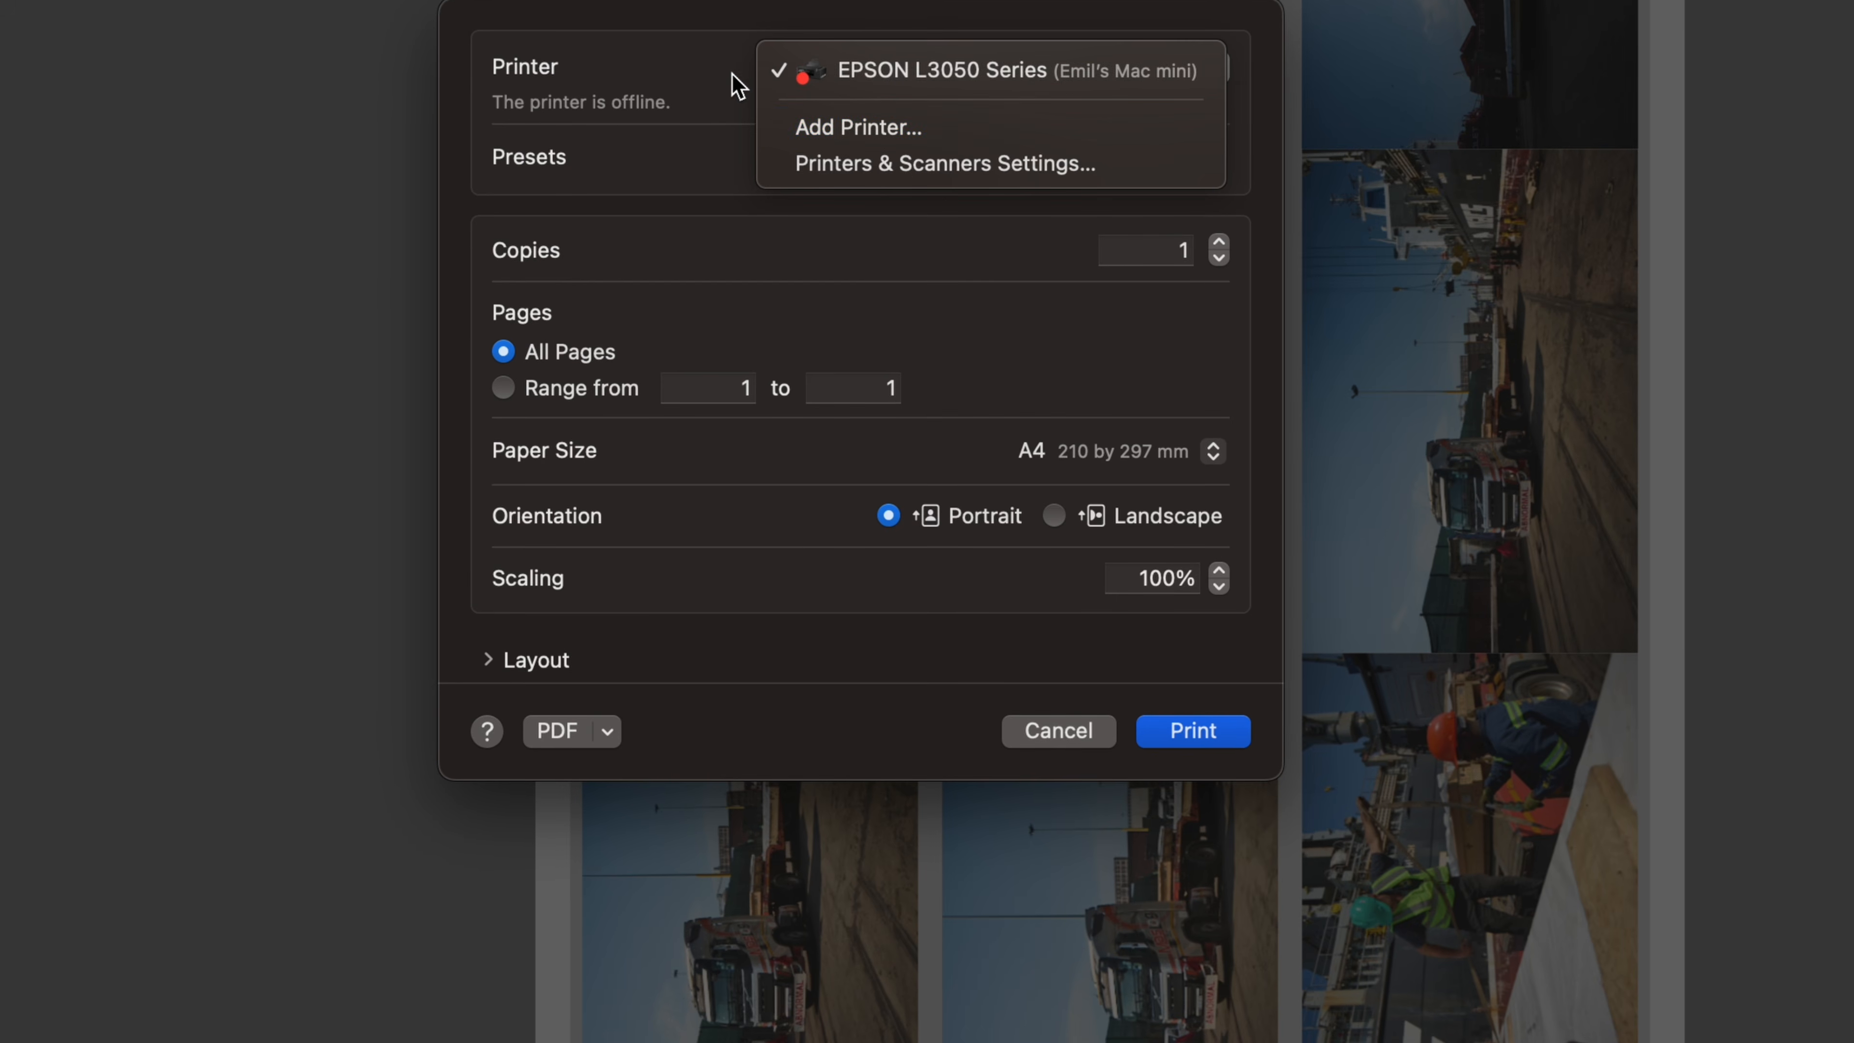
left_click(606, 732)
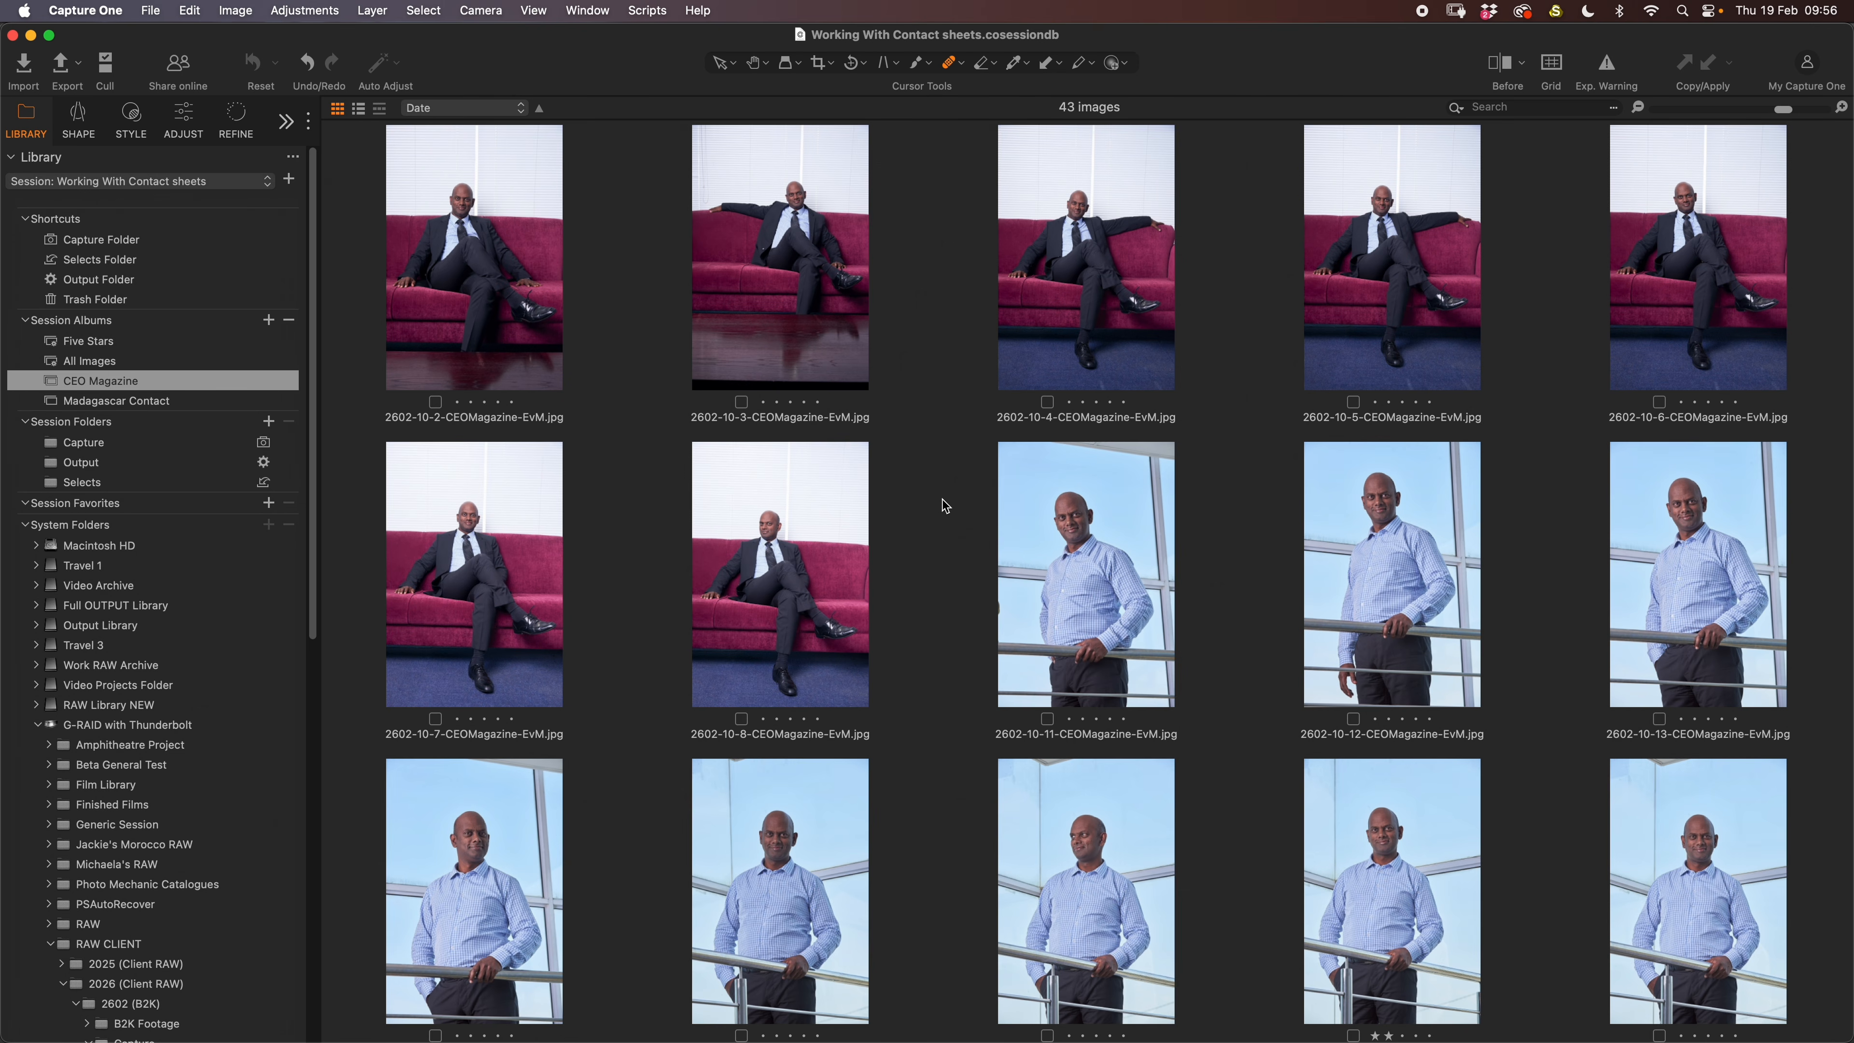
Select all images in the CEO Magazine album and start exporting them to a contact sheet.
key("super+a")
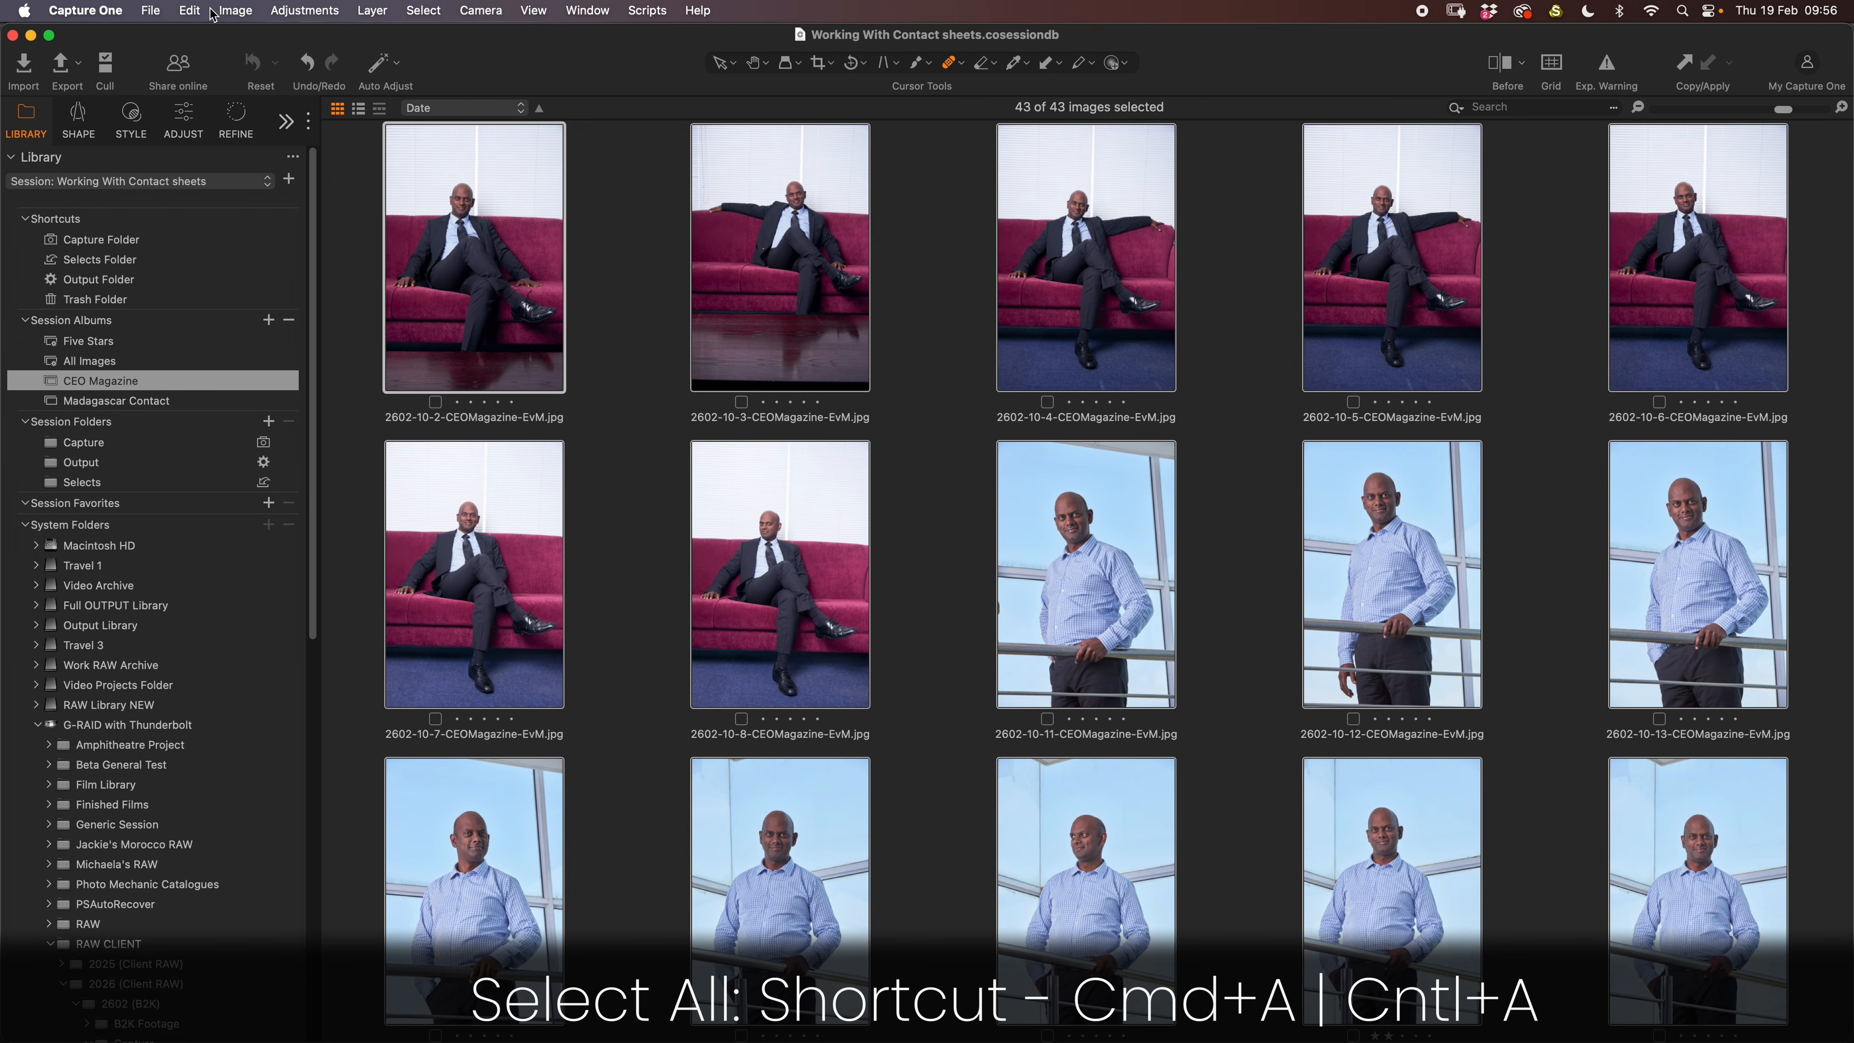
left_click(143, 11)
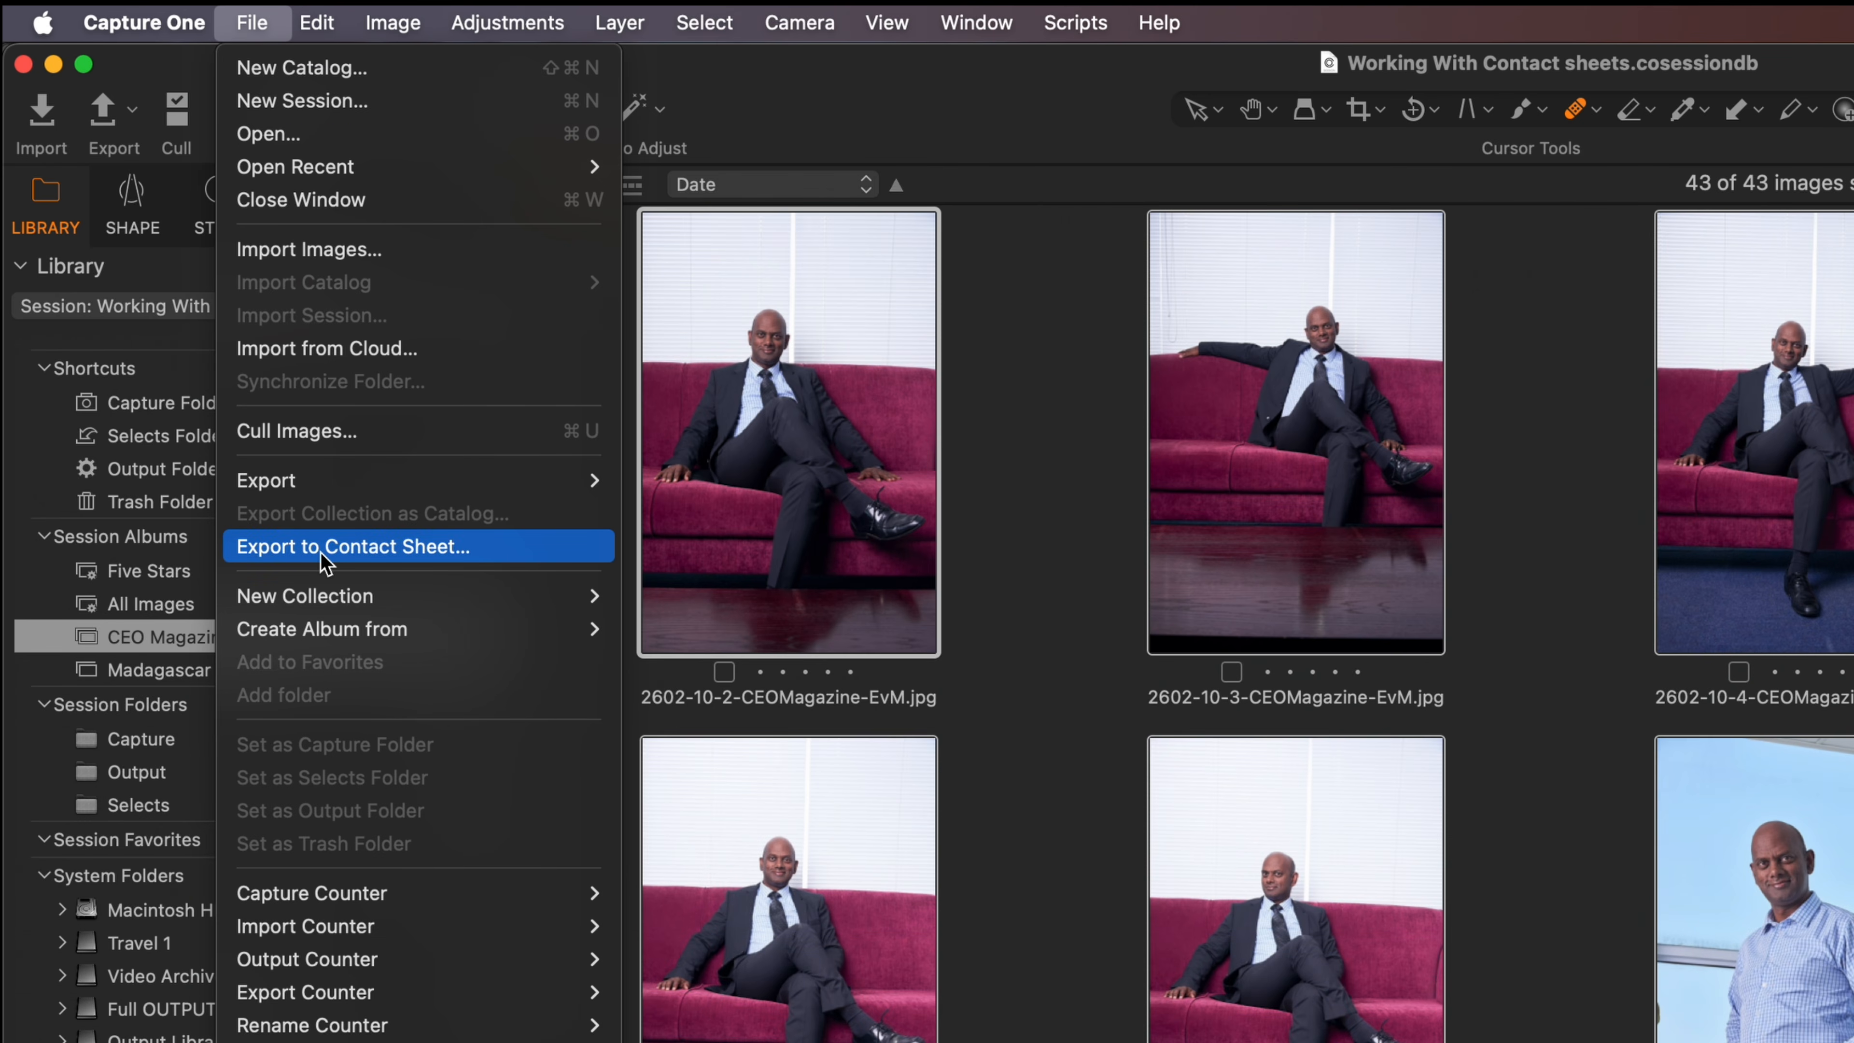
left_click(360, 553)
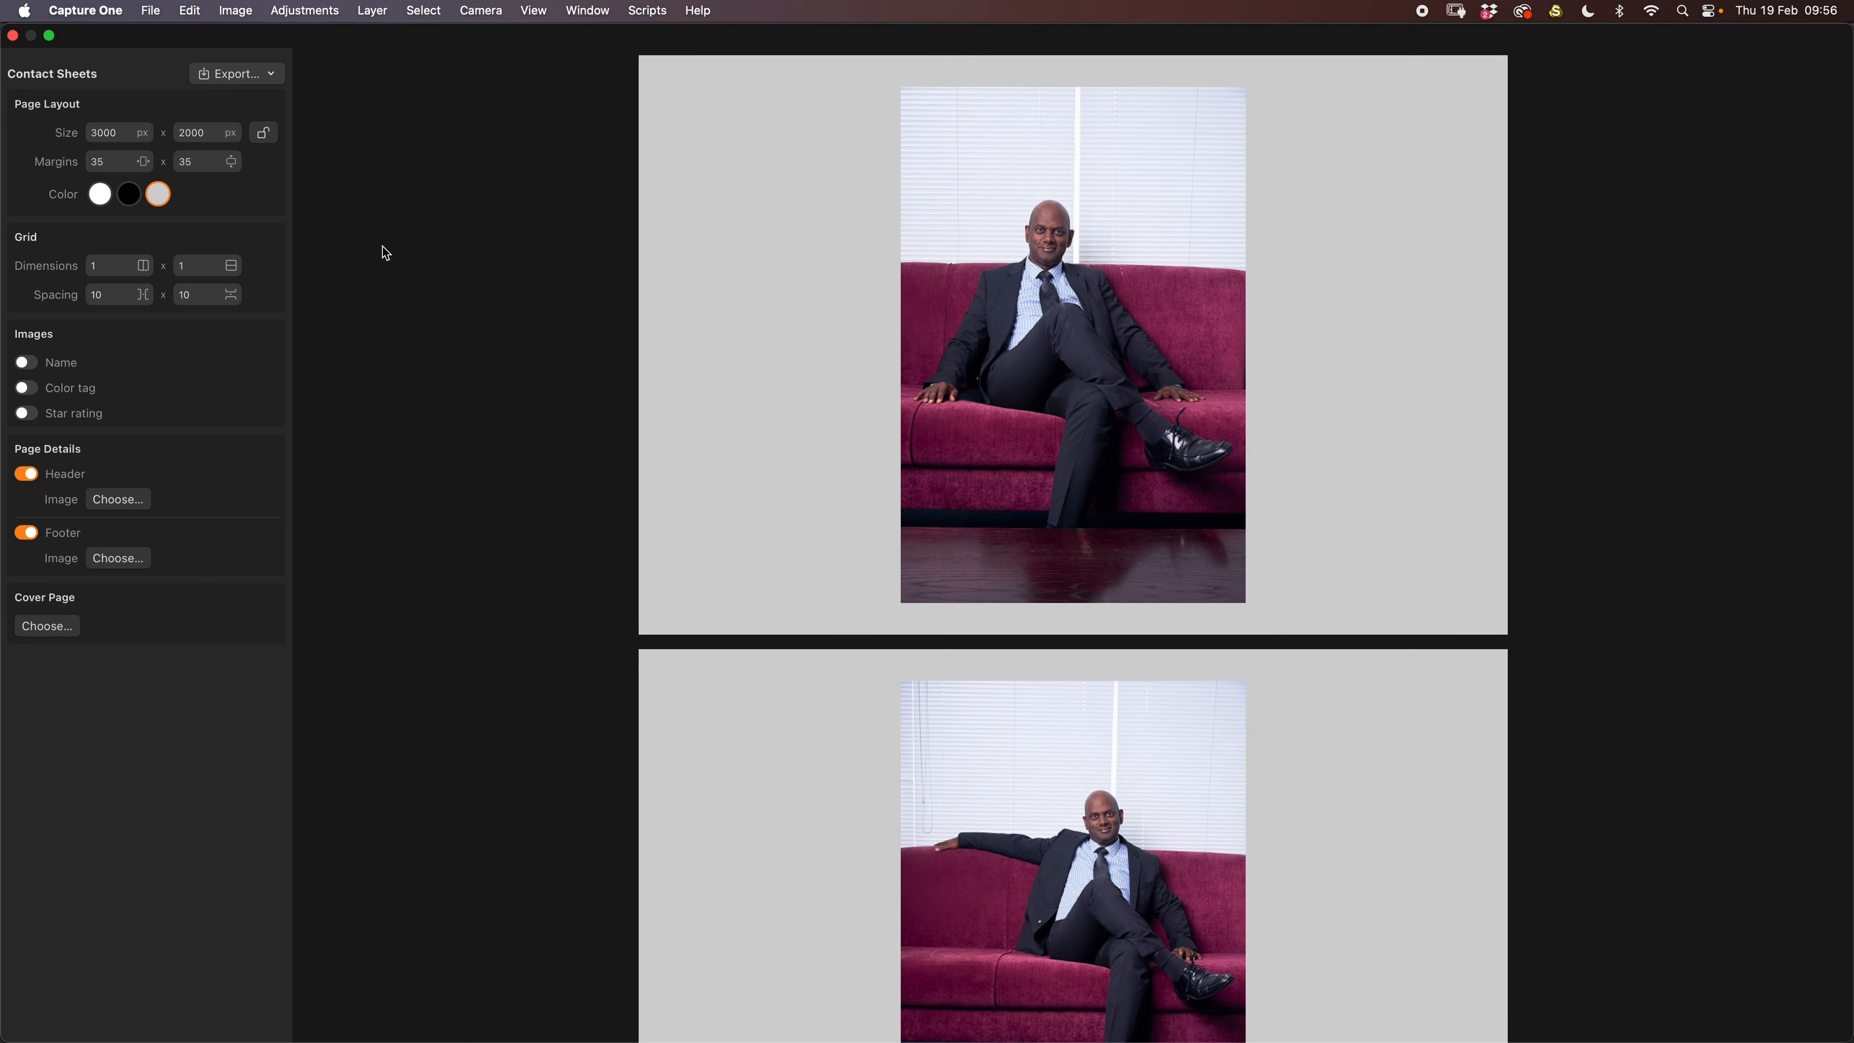
Set the contact sheet's grid dimensions to 3 x 3 images per page.
scroll(1021, 574, "down", 10)
scroll(1021, 575, "down", 10)
left_click_drag(102, 265, 85, 268)
type("3")
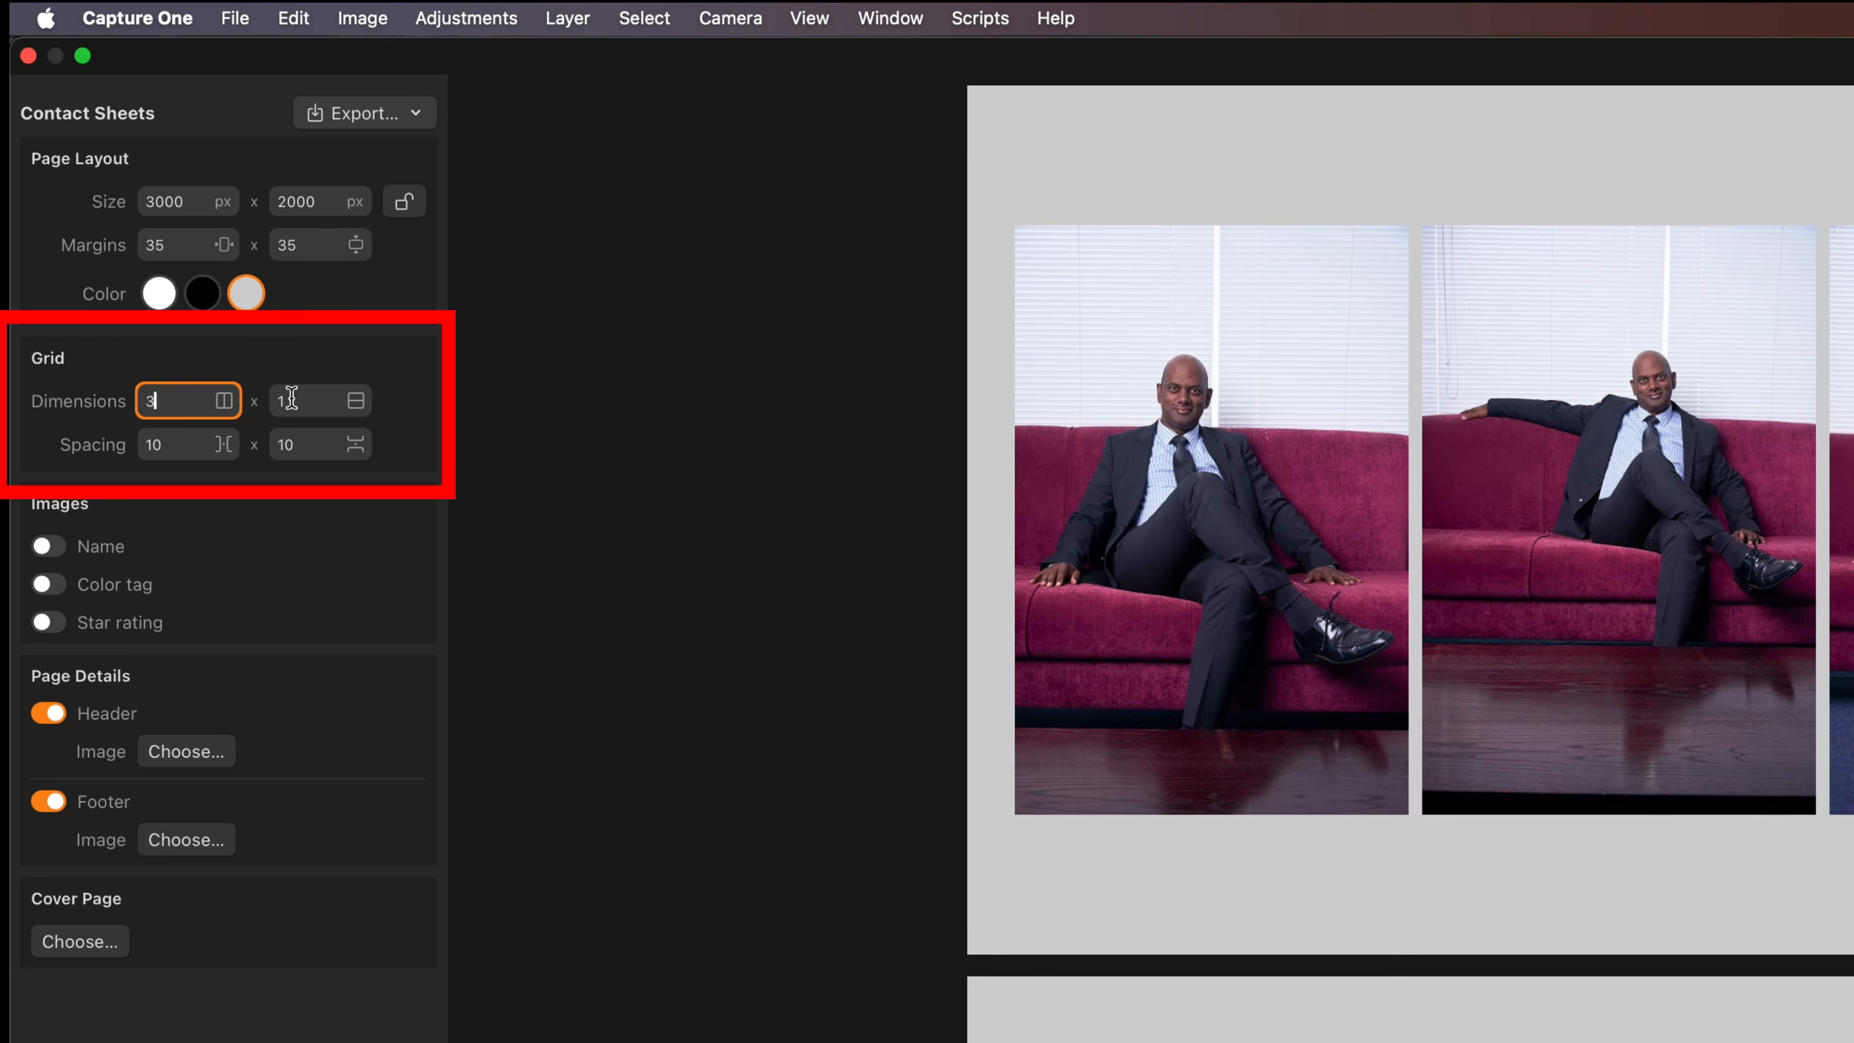
key("Tab")
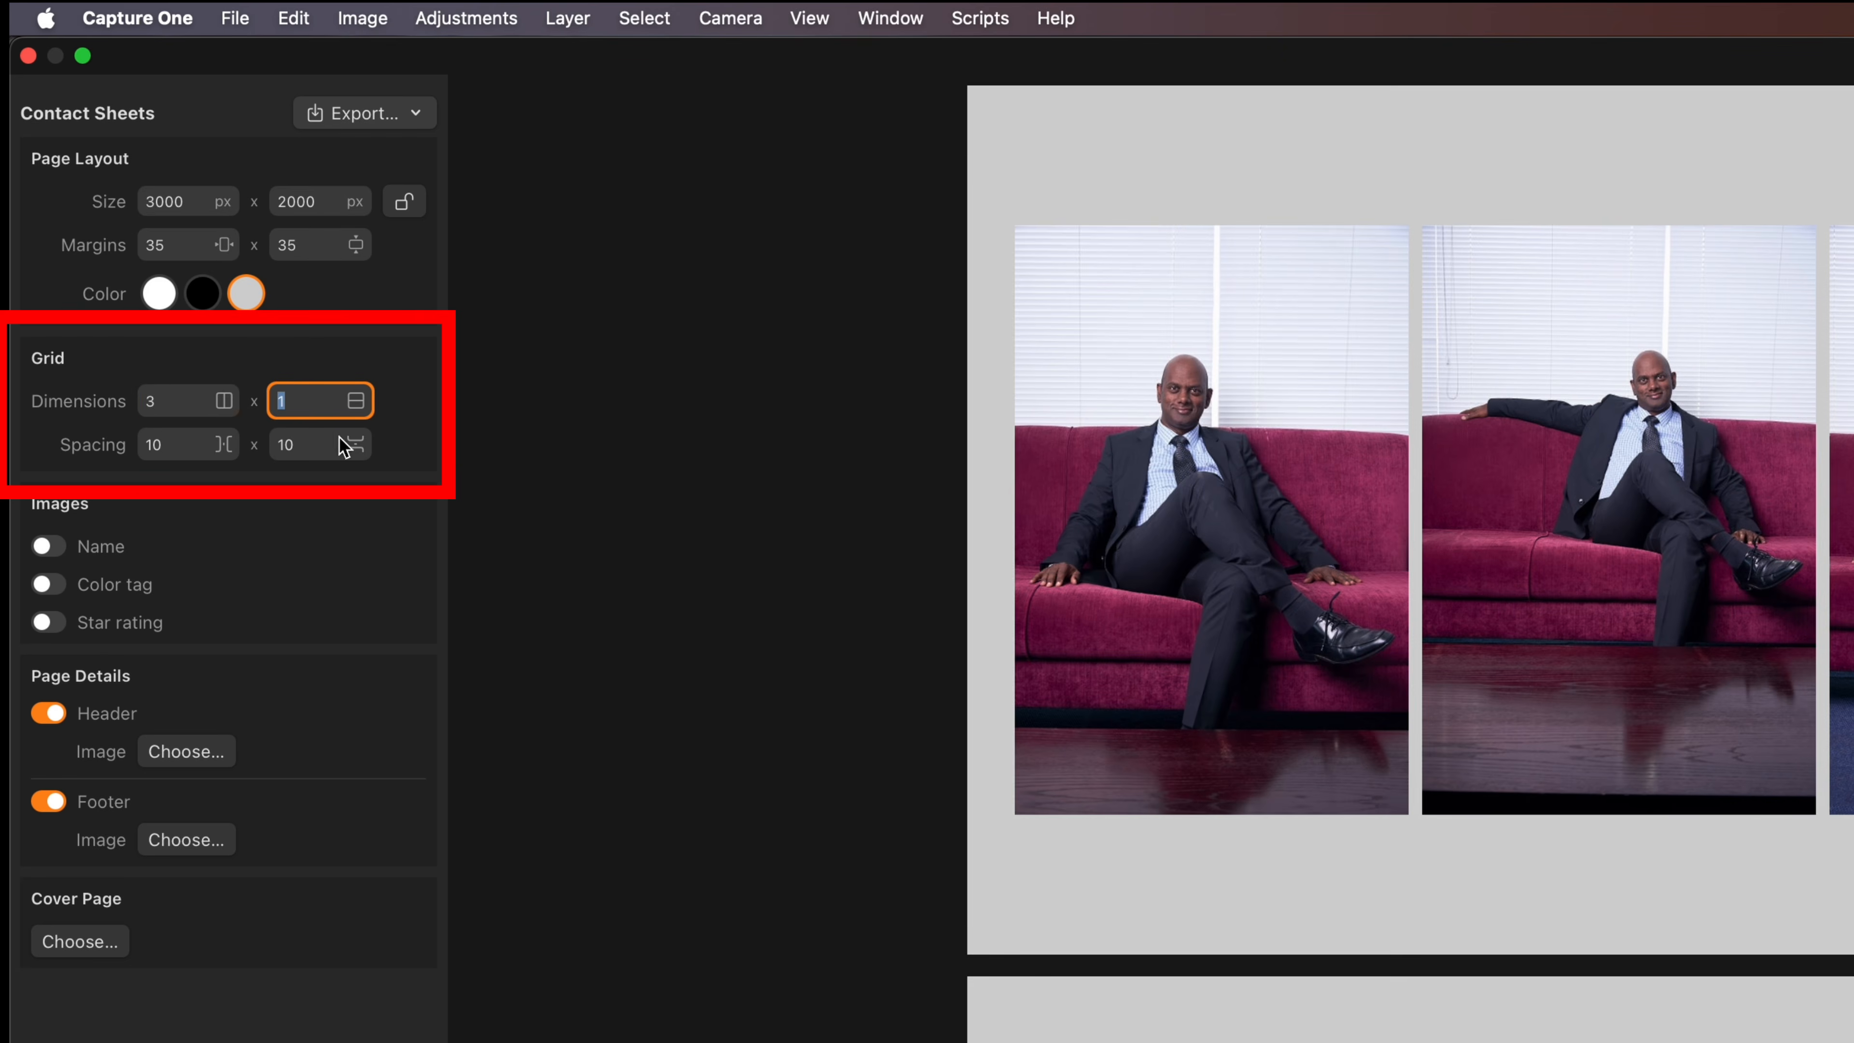
type("3")
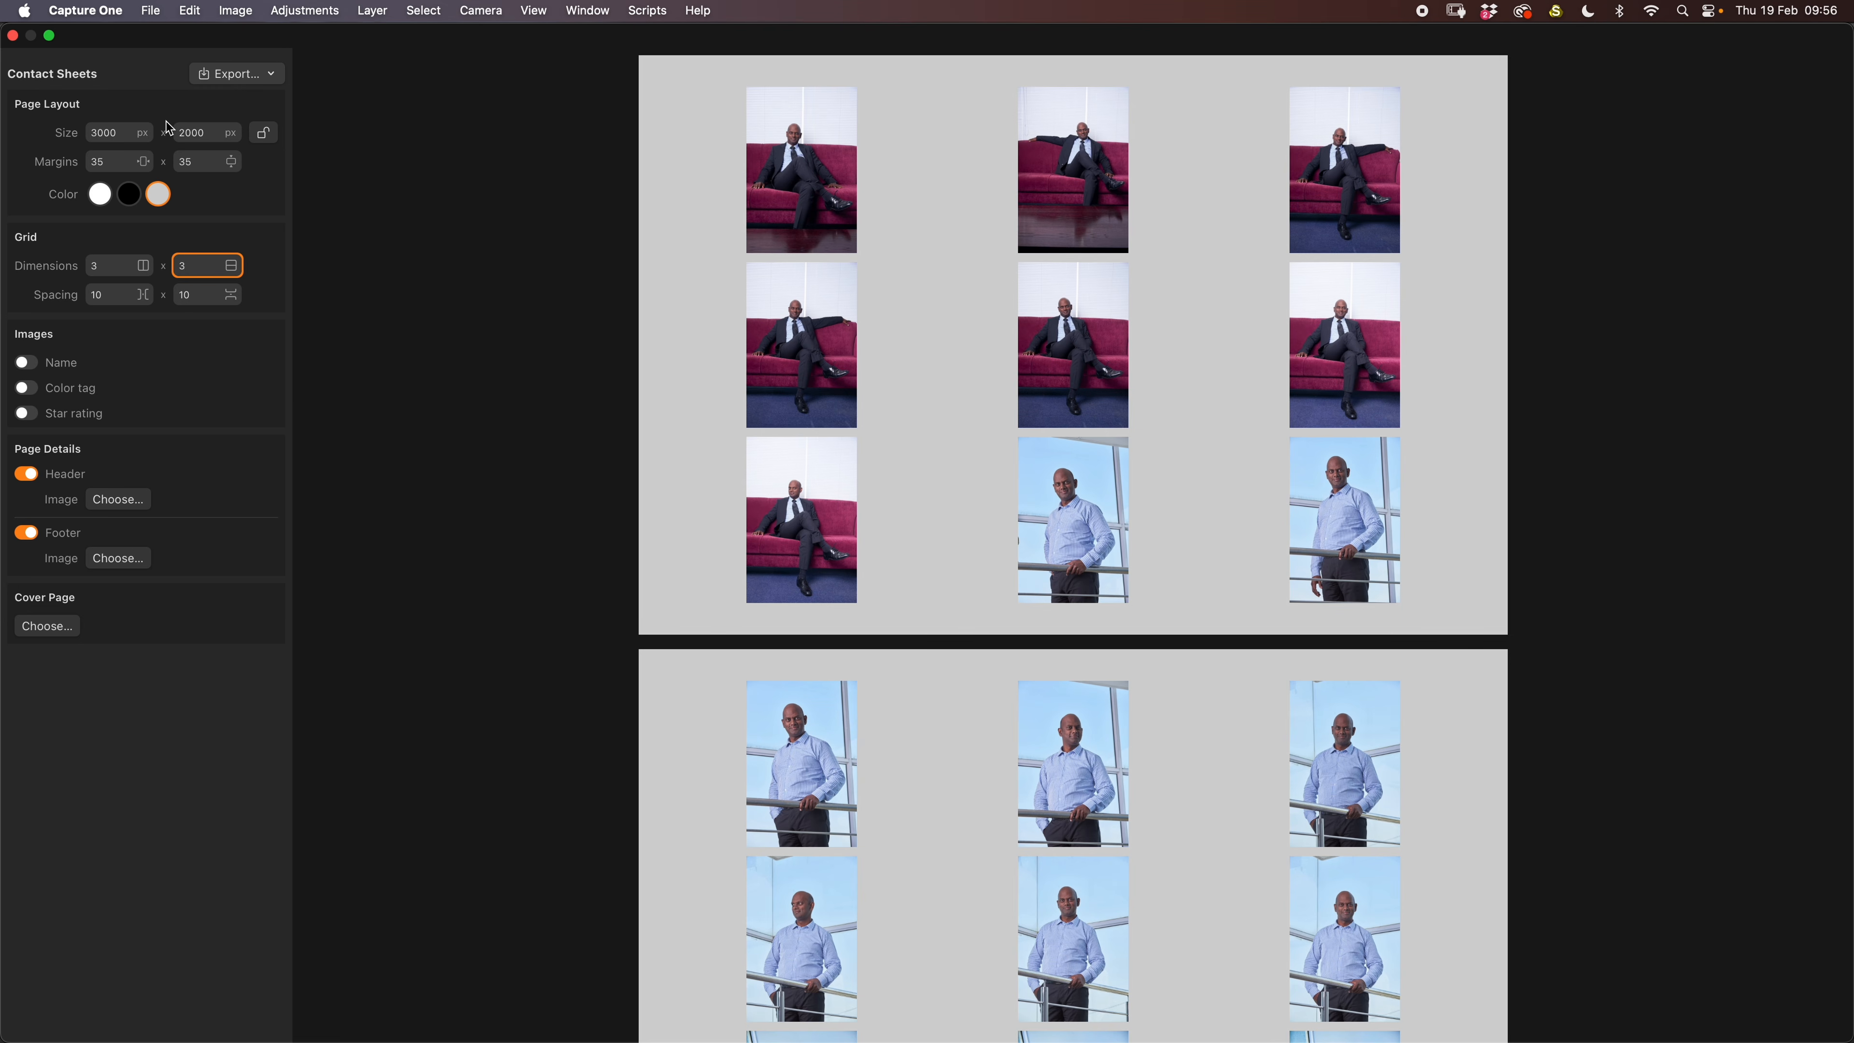
Set the contact sheet's page size to 2000 x 3000 px and check the resulting pages.
double_click(126, 133)
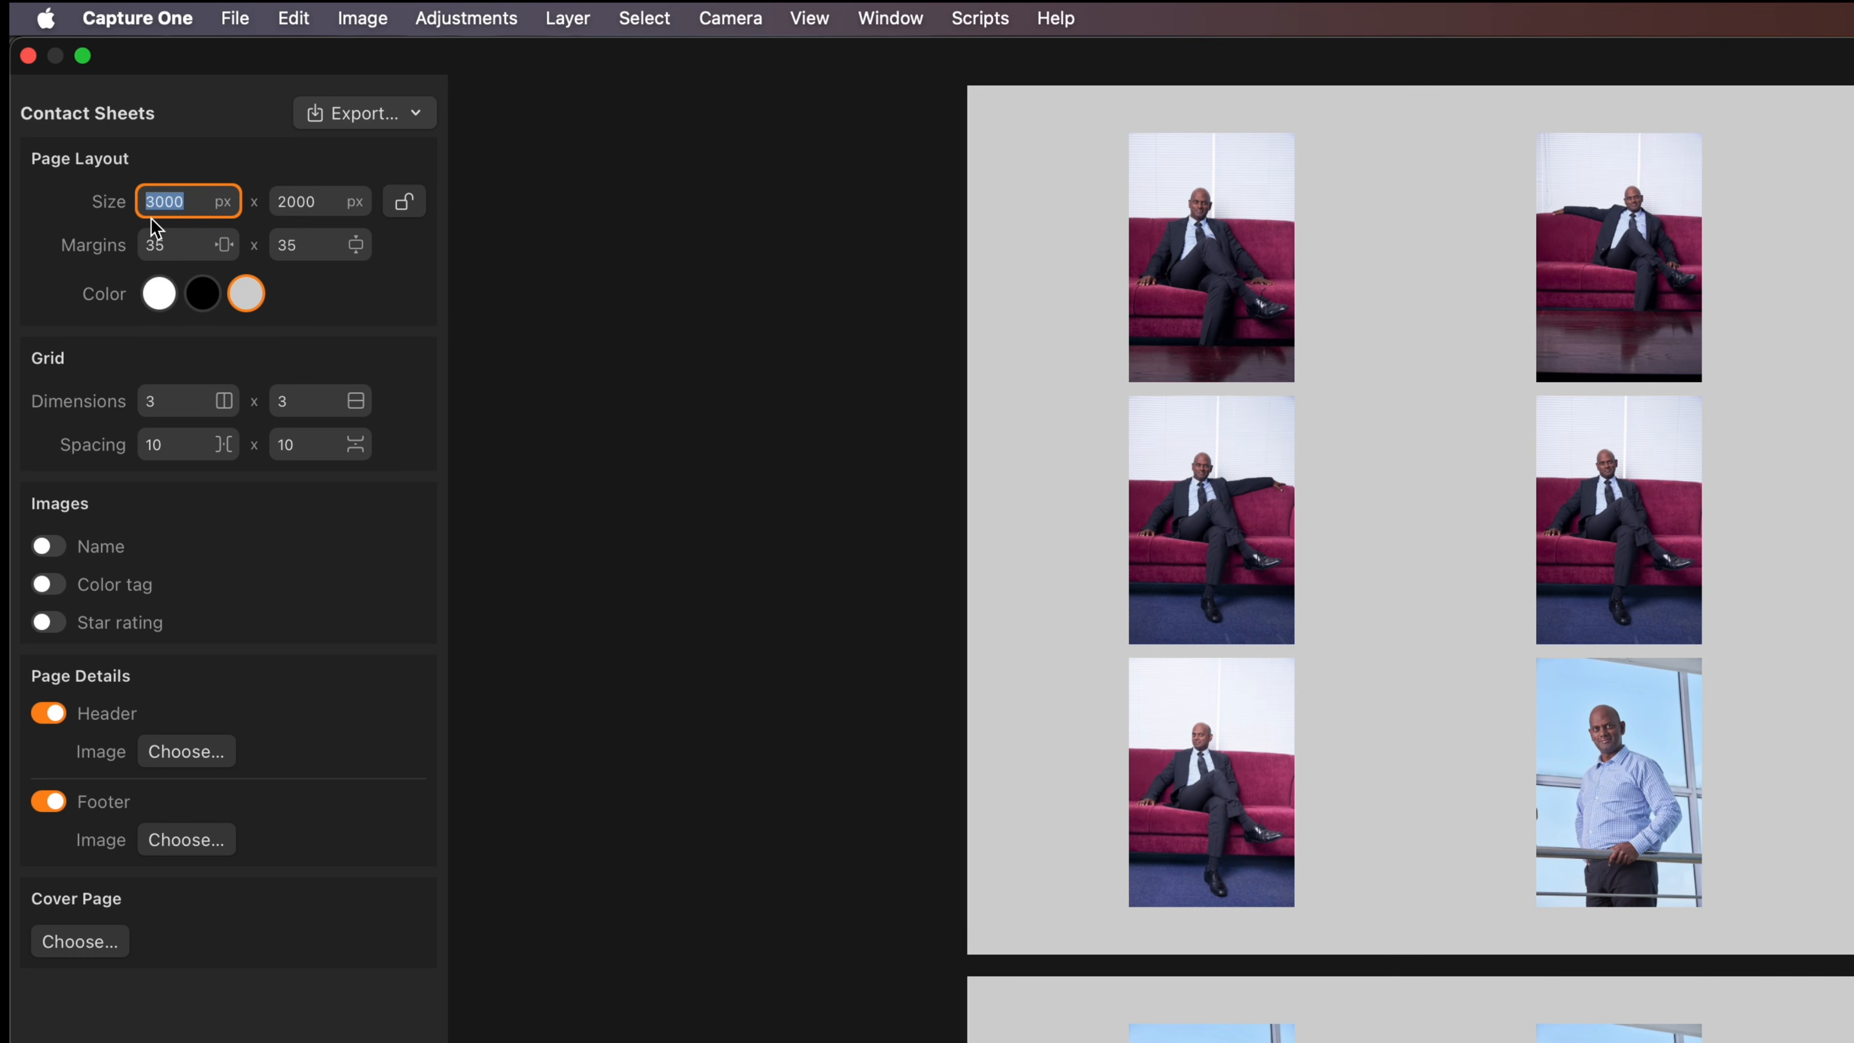
type("2000")
double_click(305, 208)
type("3000")
scroll(1241, 486, "down", 5)
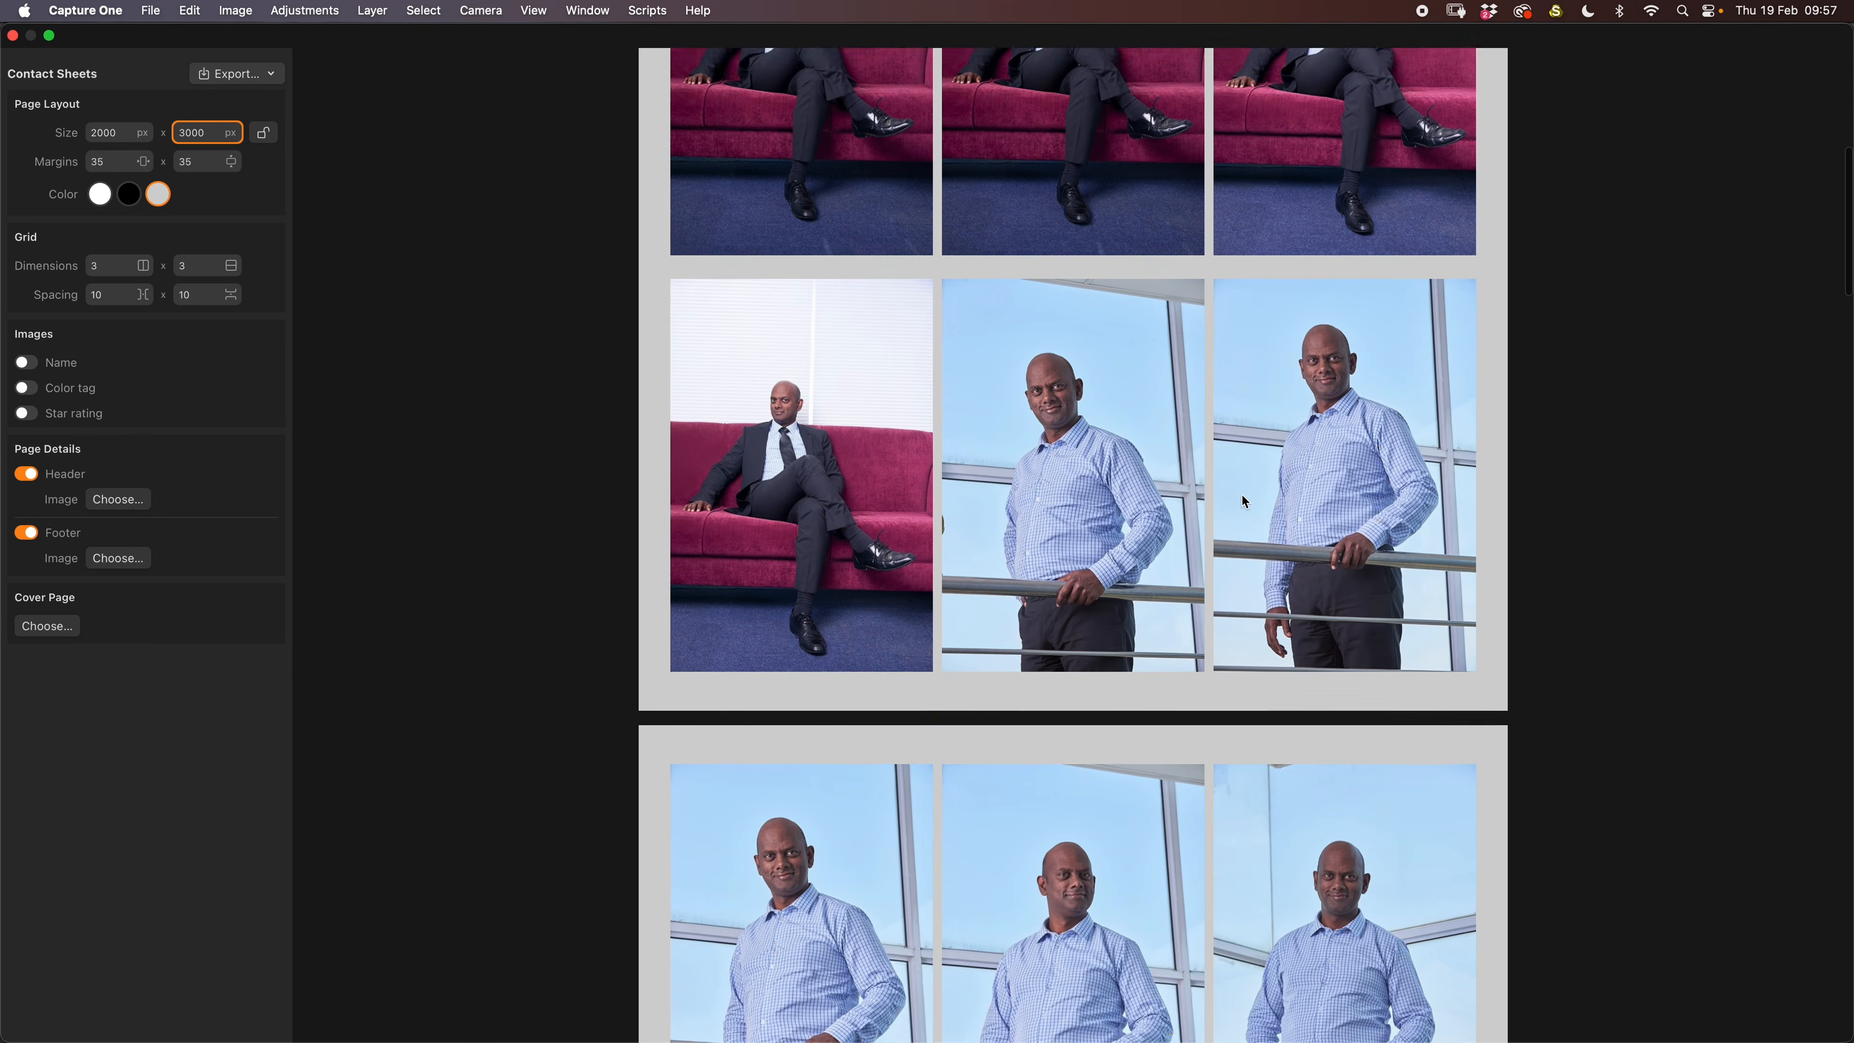
scroll(1242, 496, "up", 9)
scroll(1242, 496, "down", 7)
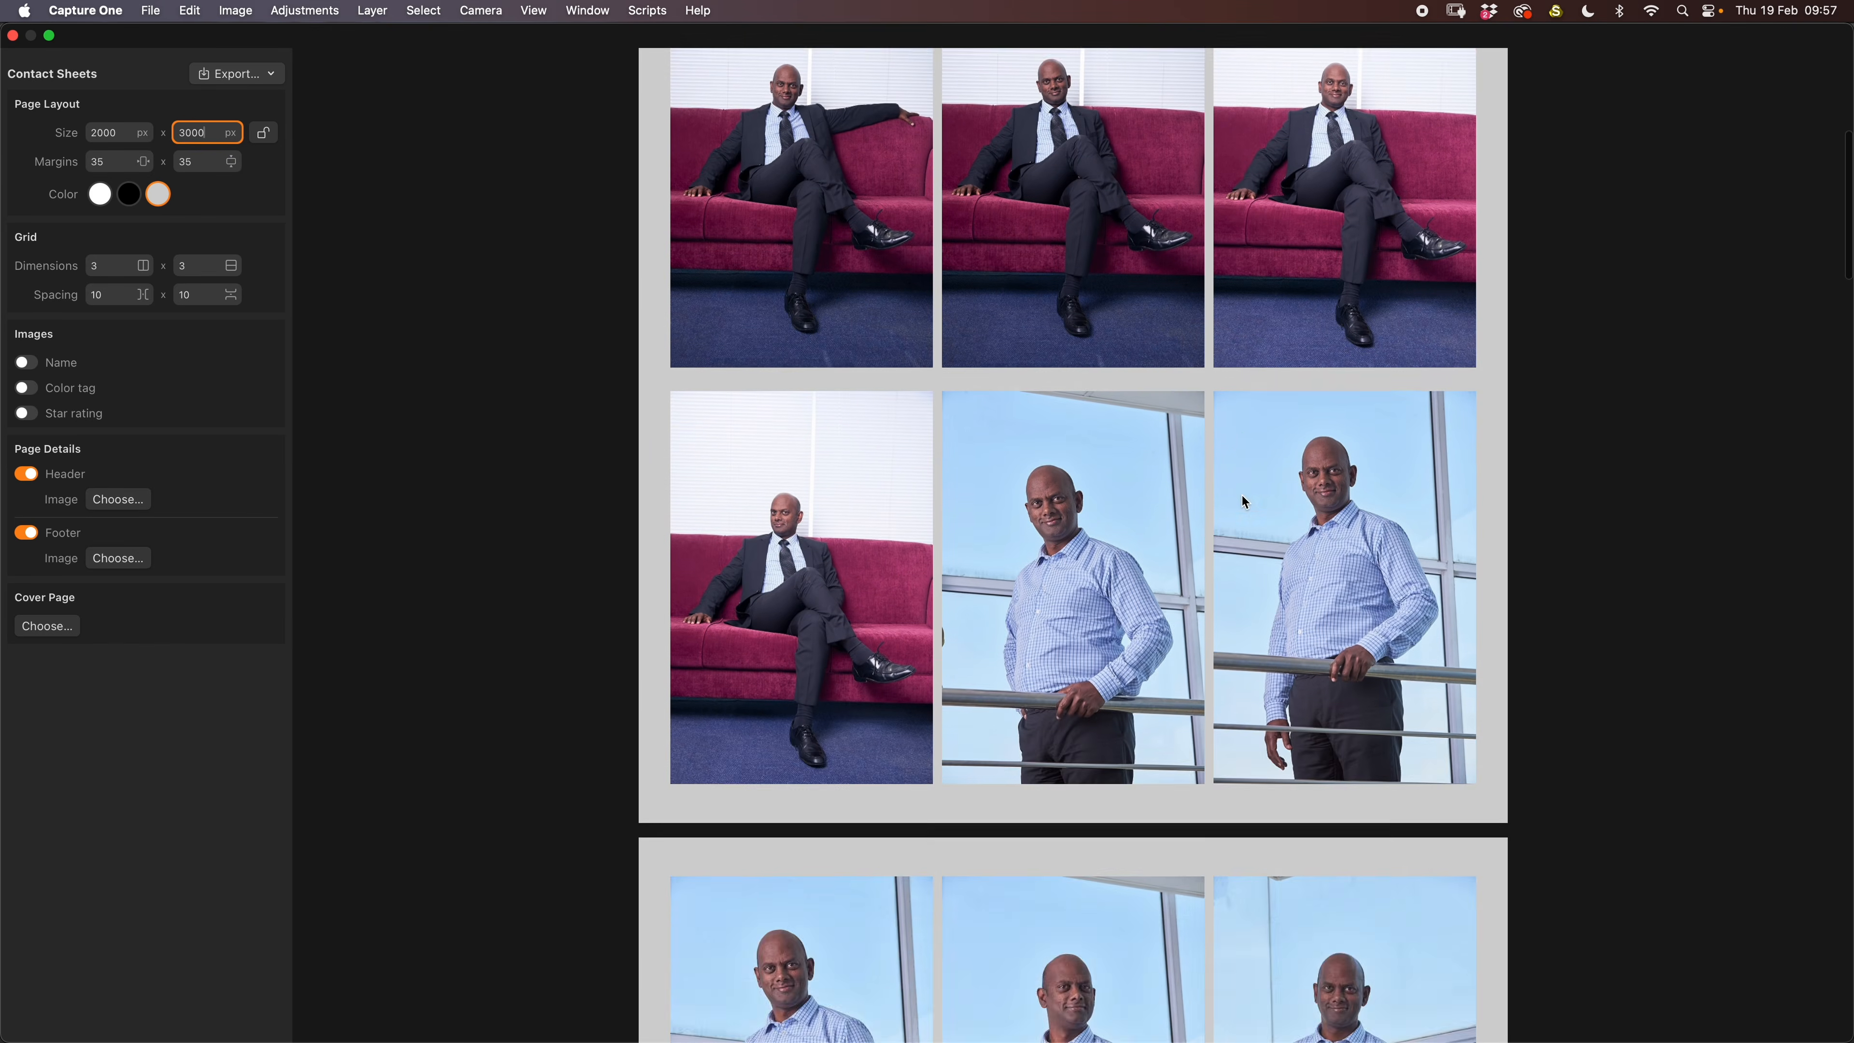
scroll(1243, 497, "up", 6)
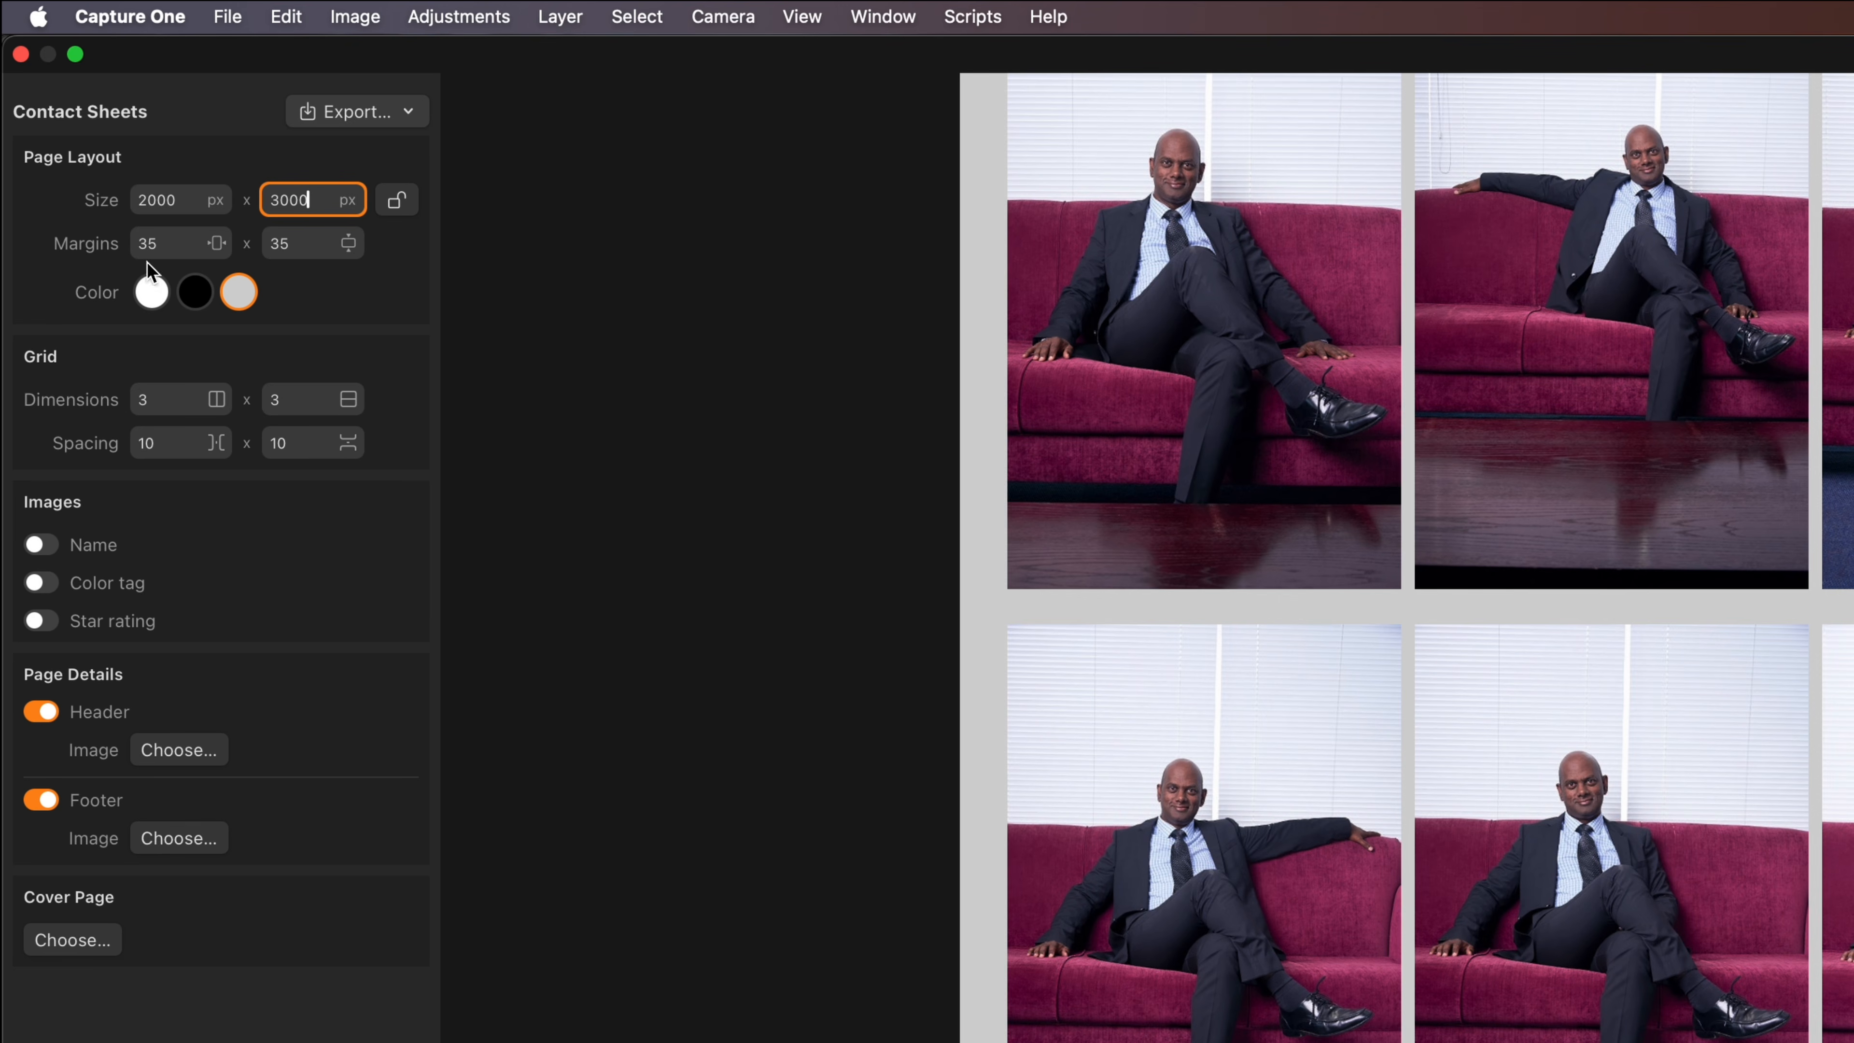
Set both page margins of the contact sheet to 30.
left_click(169, 243)
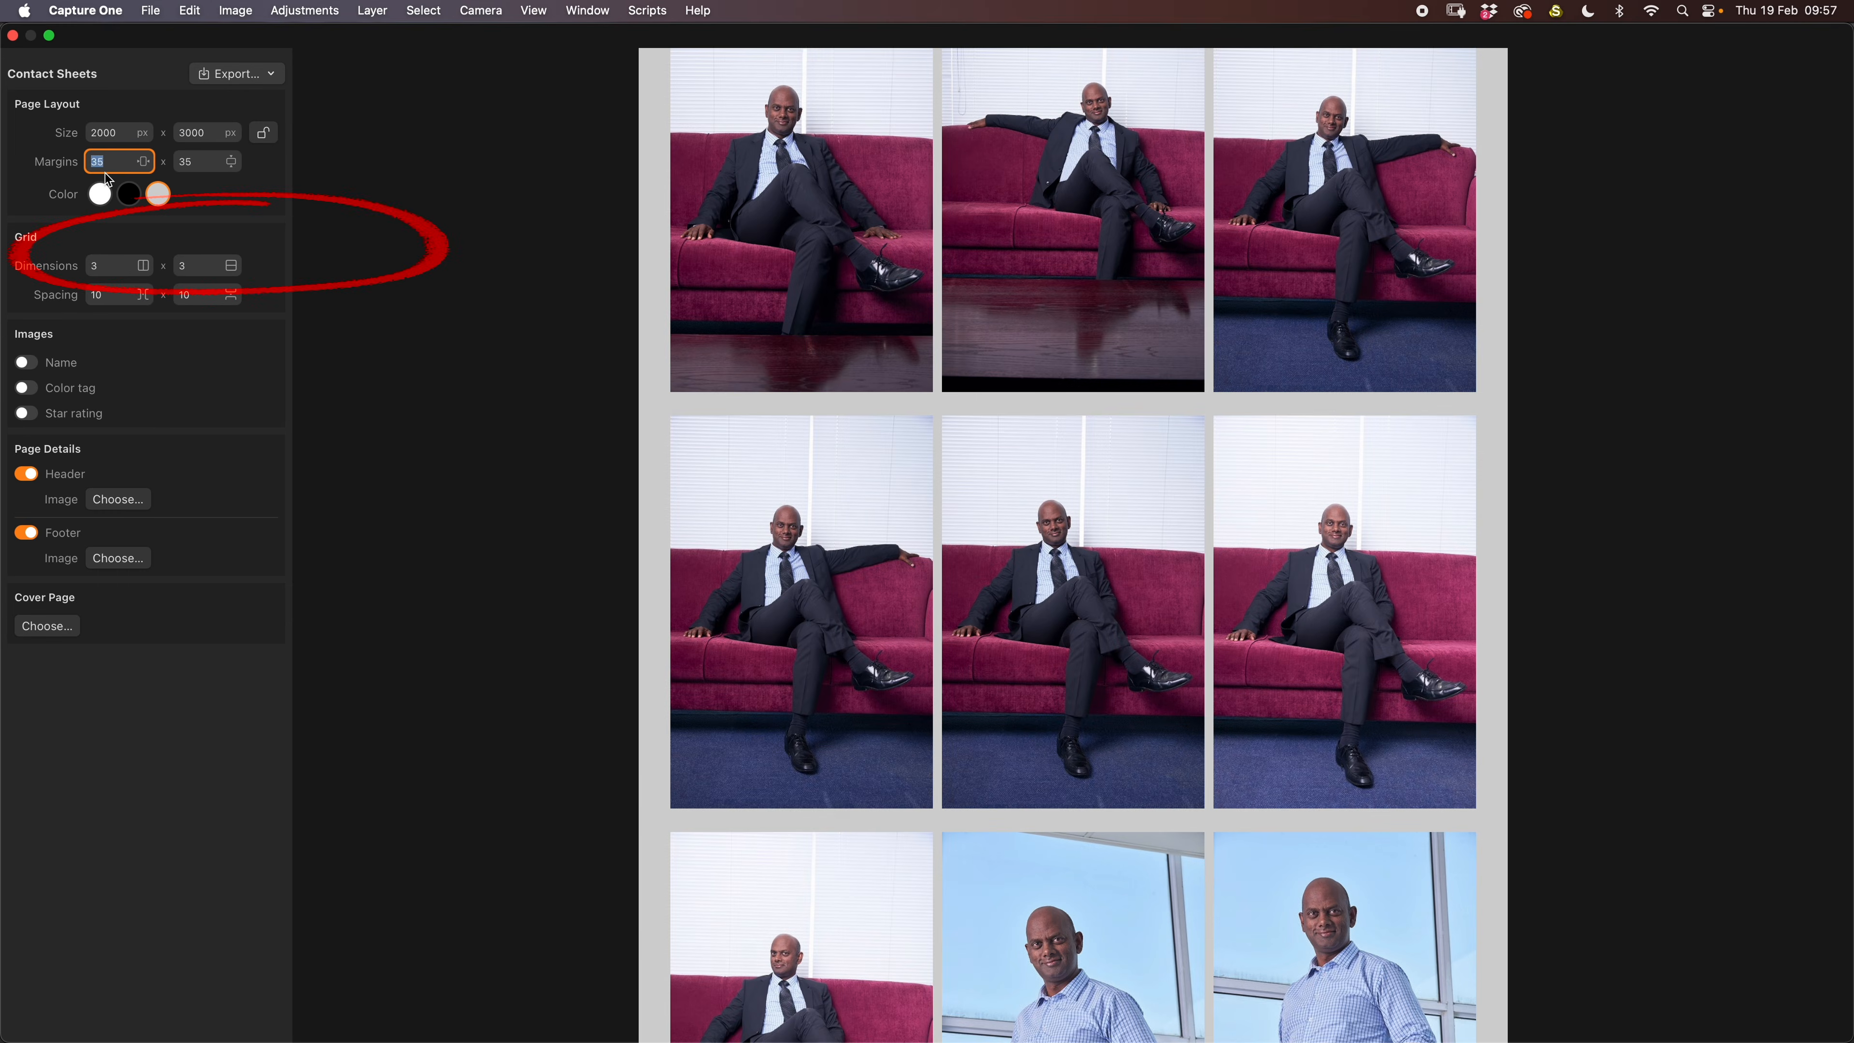
type("30")
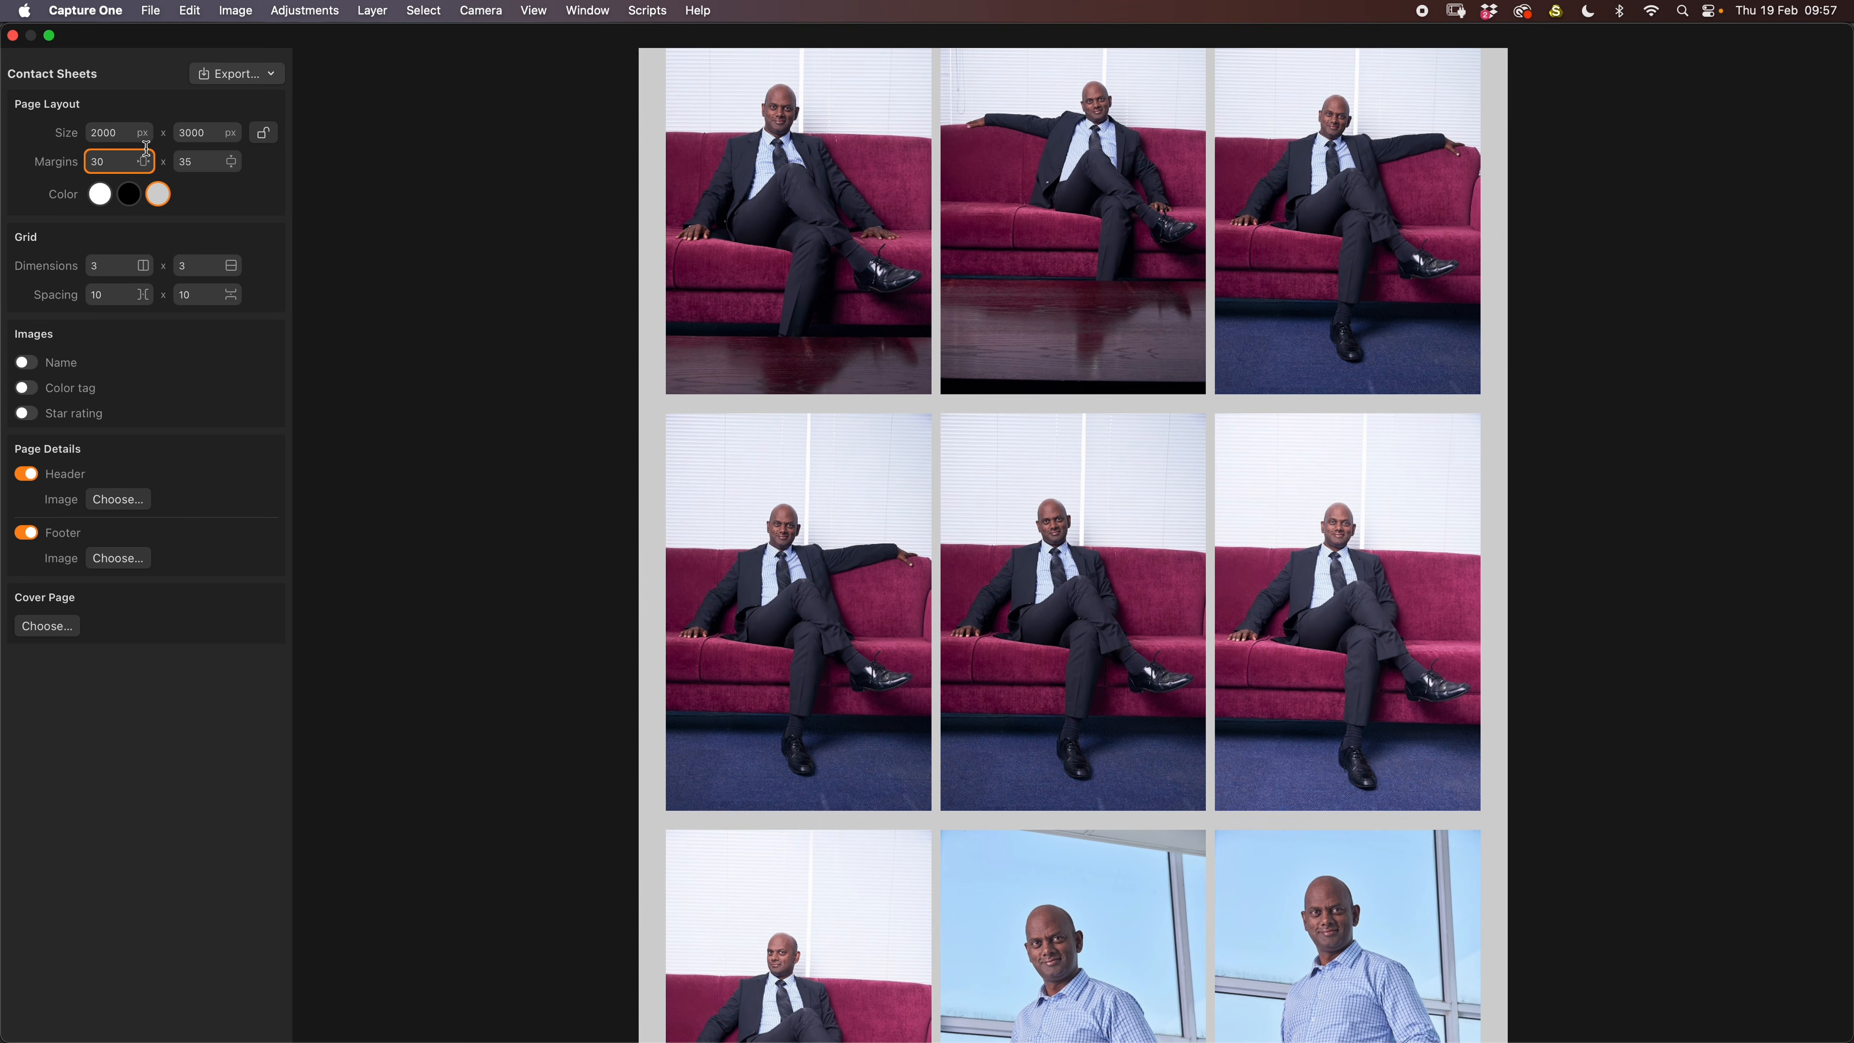
key("Tab")
type("30")
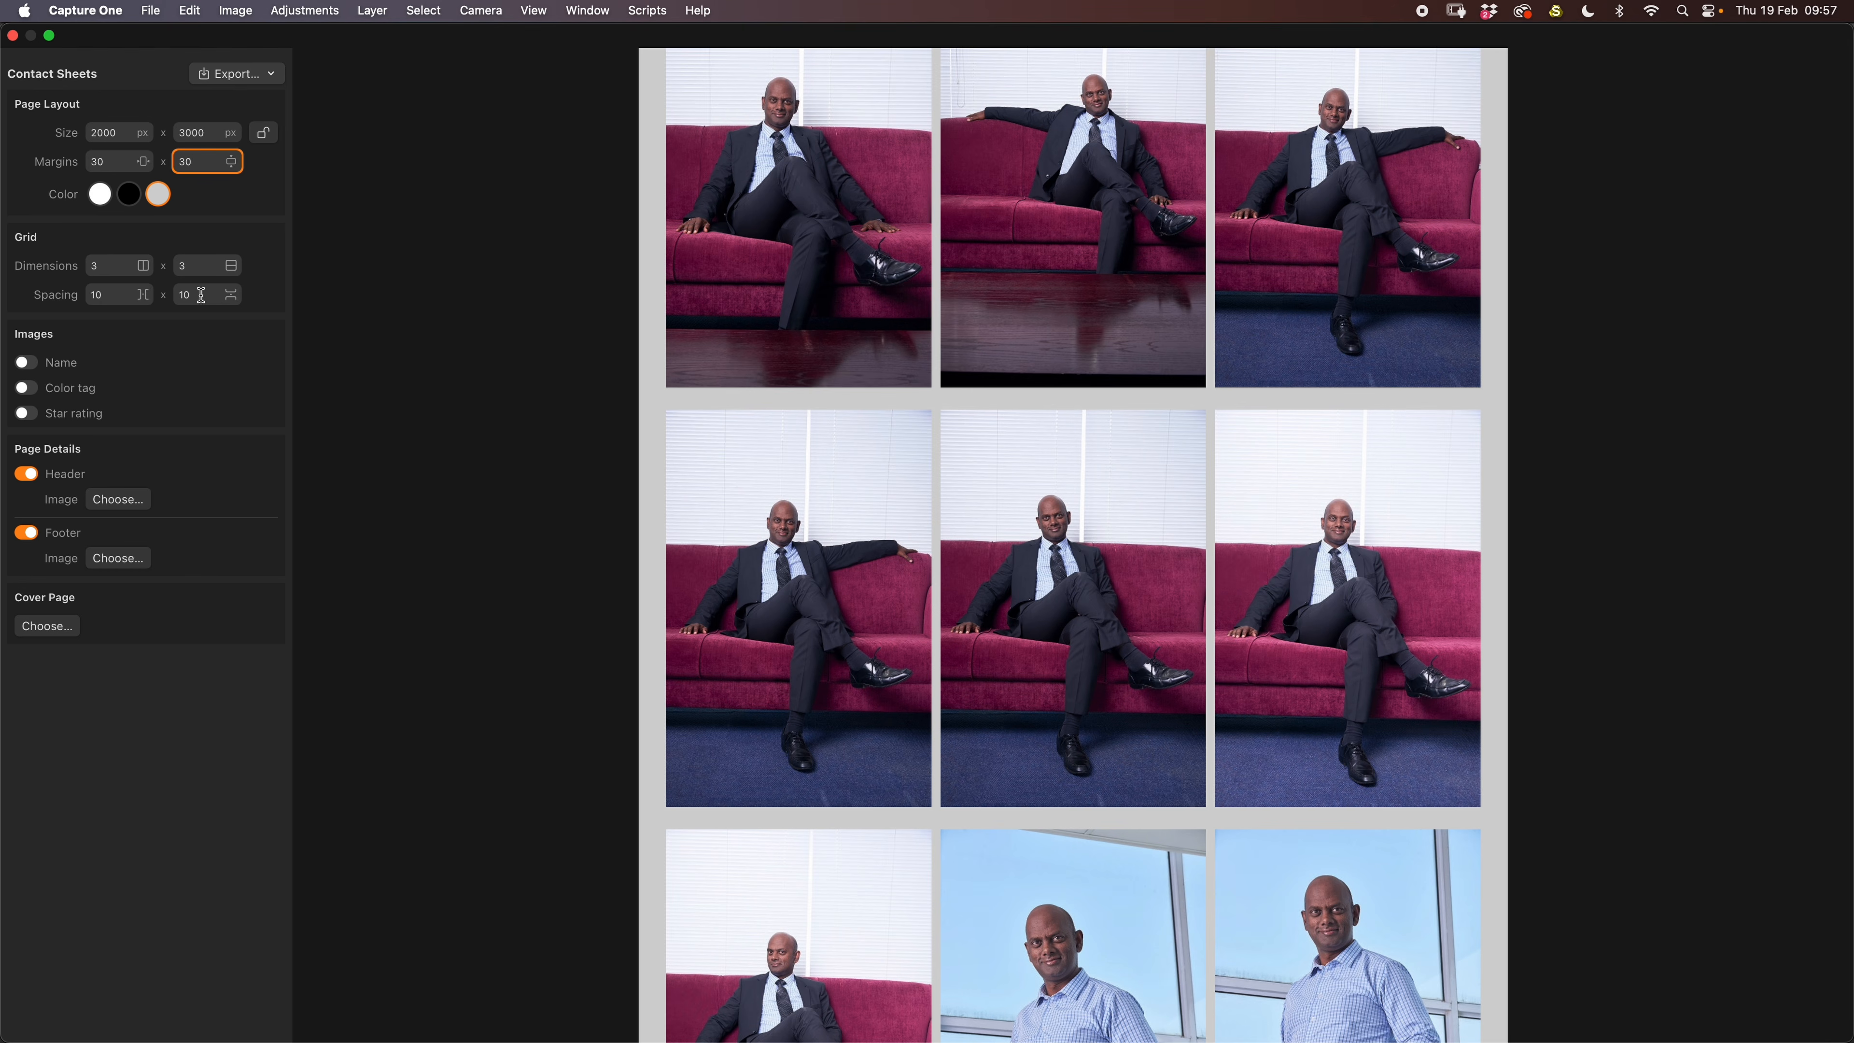
Set the grid spacing between the images to 30 x 30 and check the pages.
double_click(97, 293)
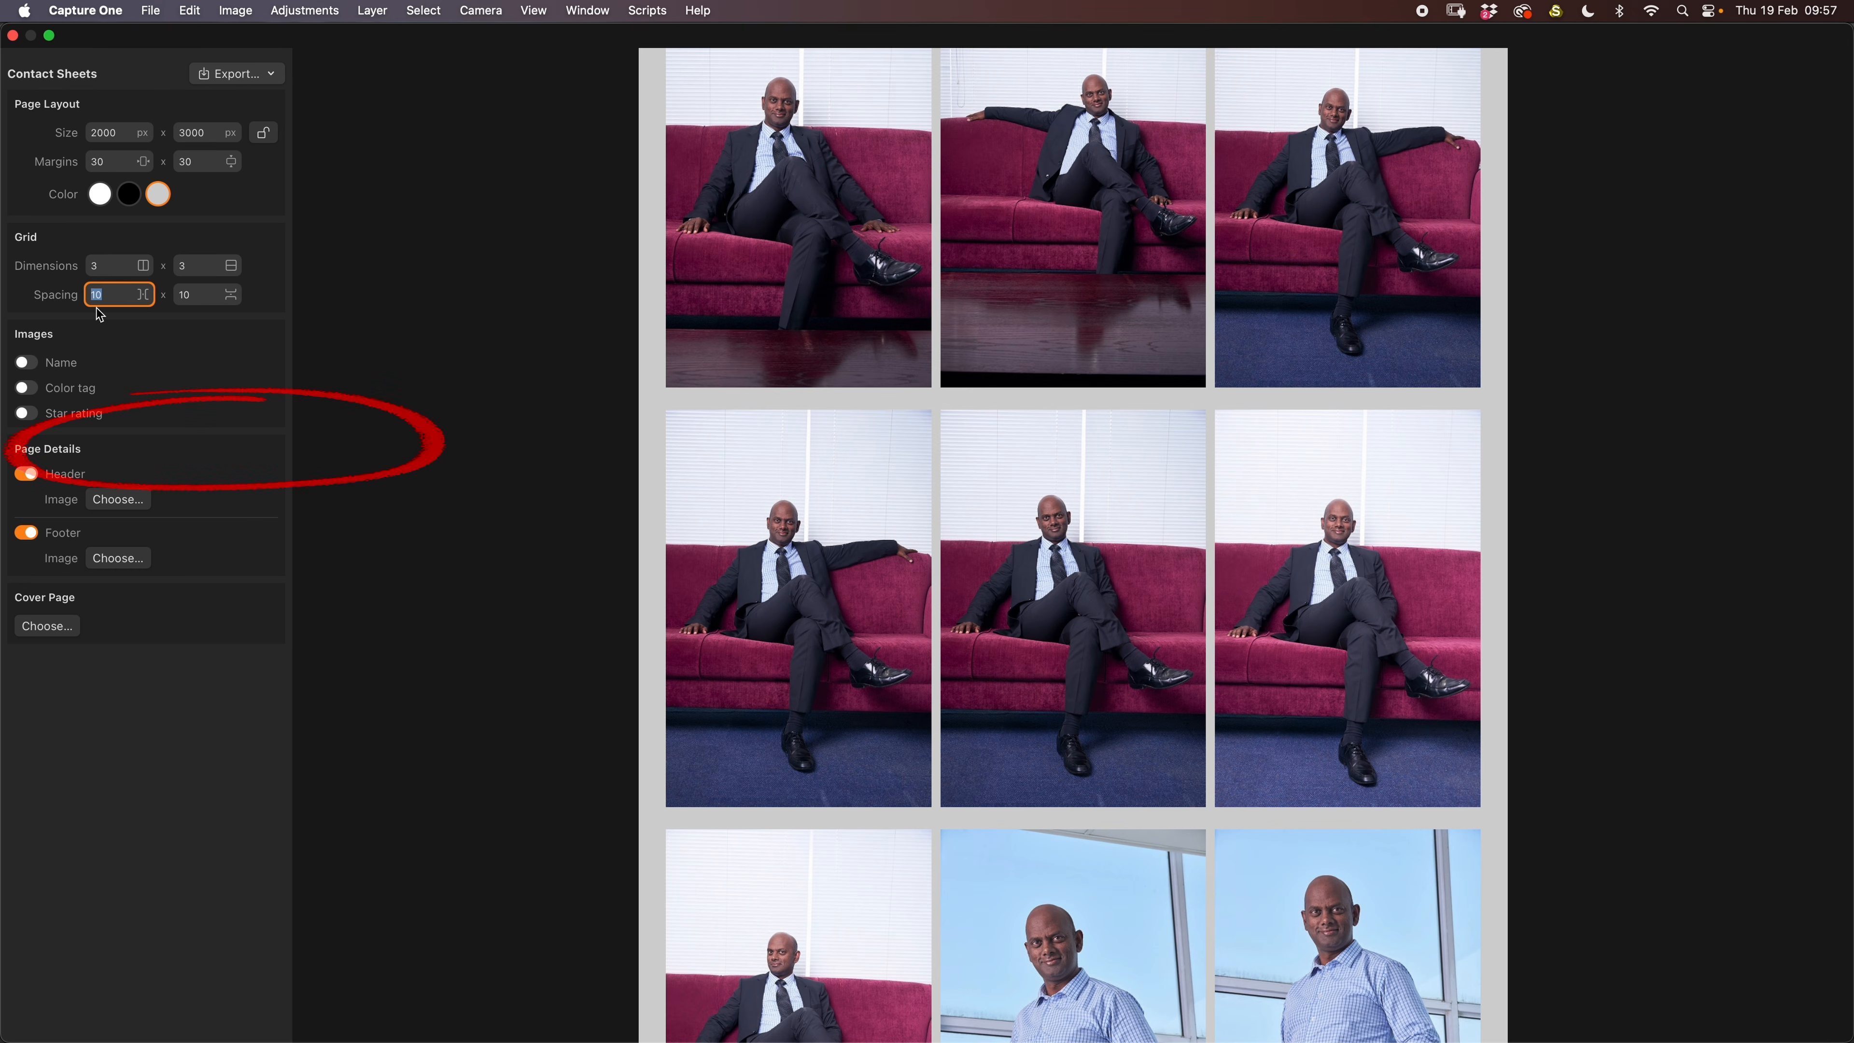
type("30")
double_click(171, 295)
type("30")
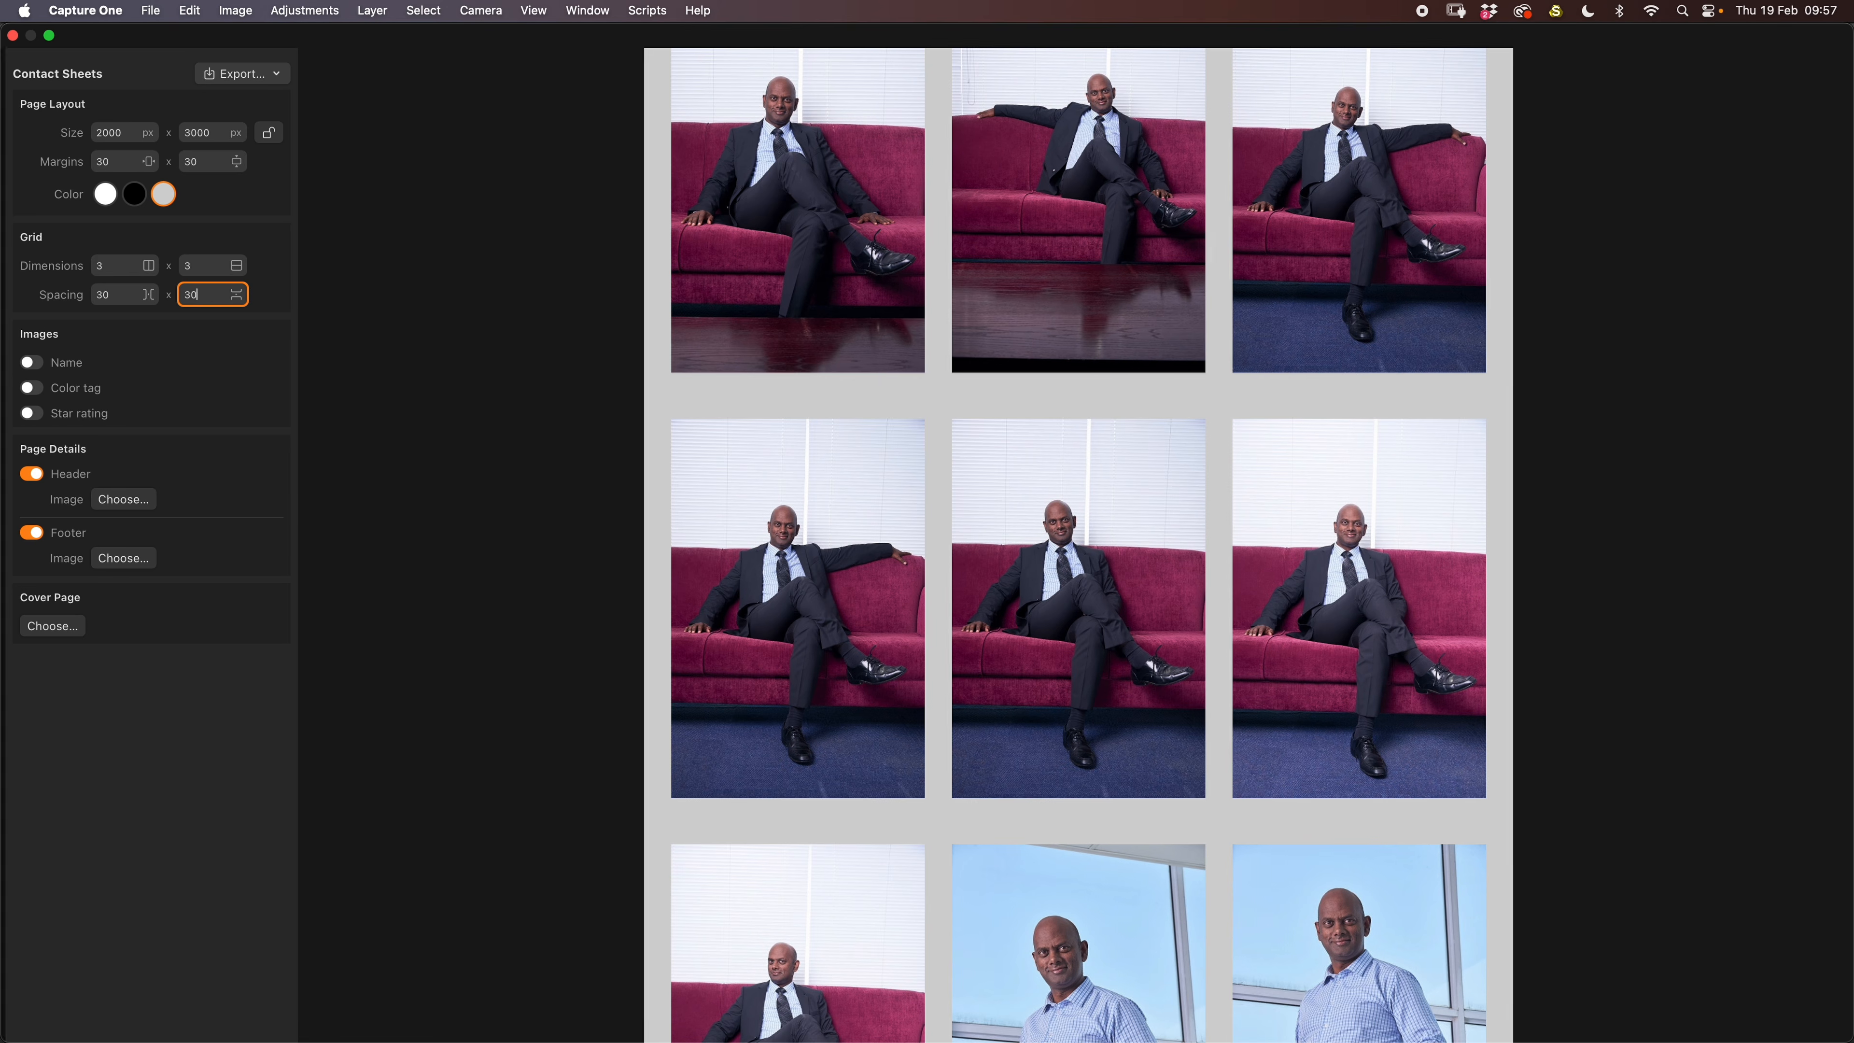
scroll(1138, 475, "down", 7)
scroll(1138, 476, "up", 10)
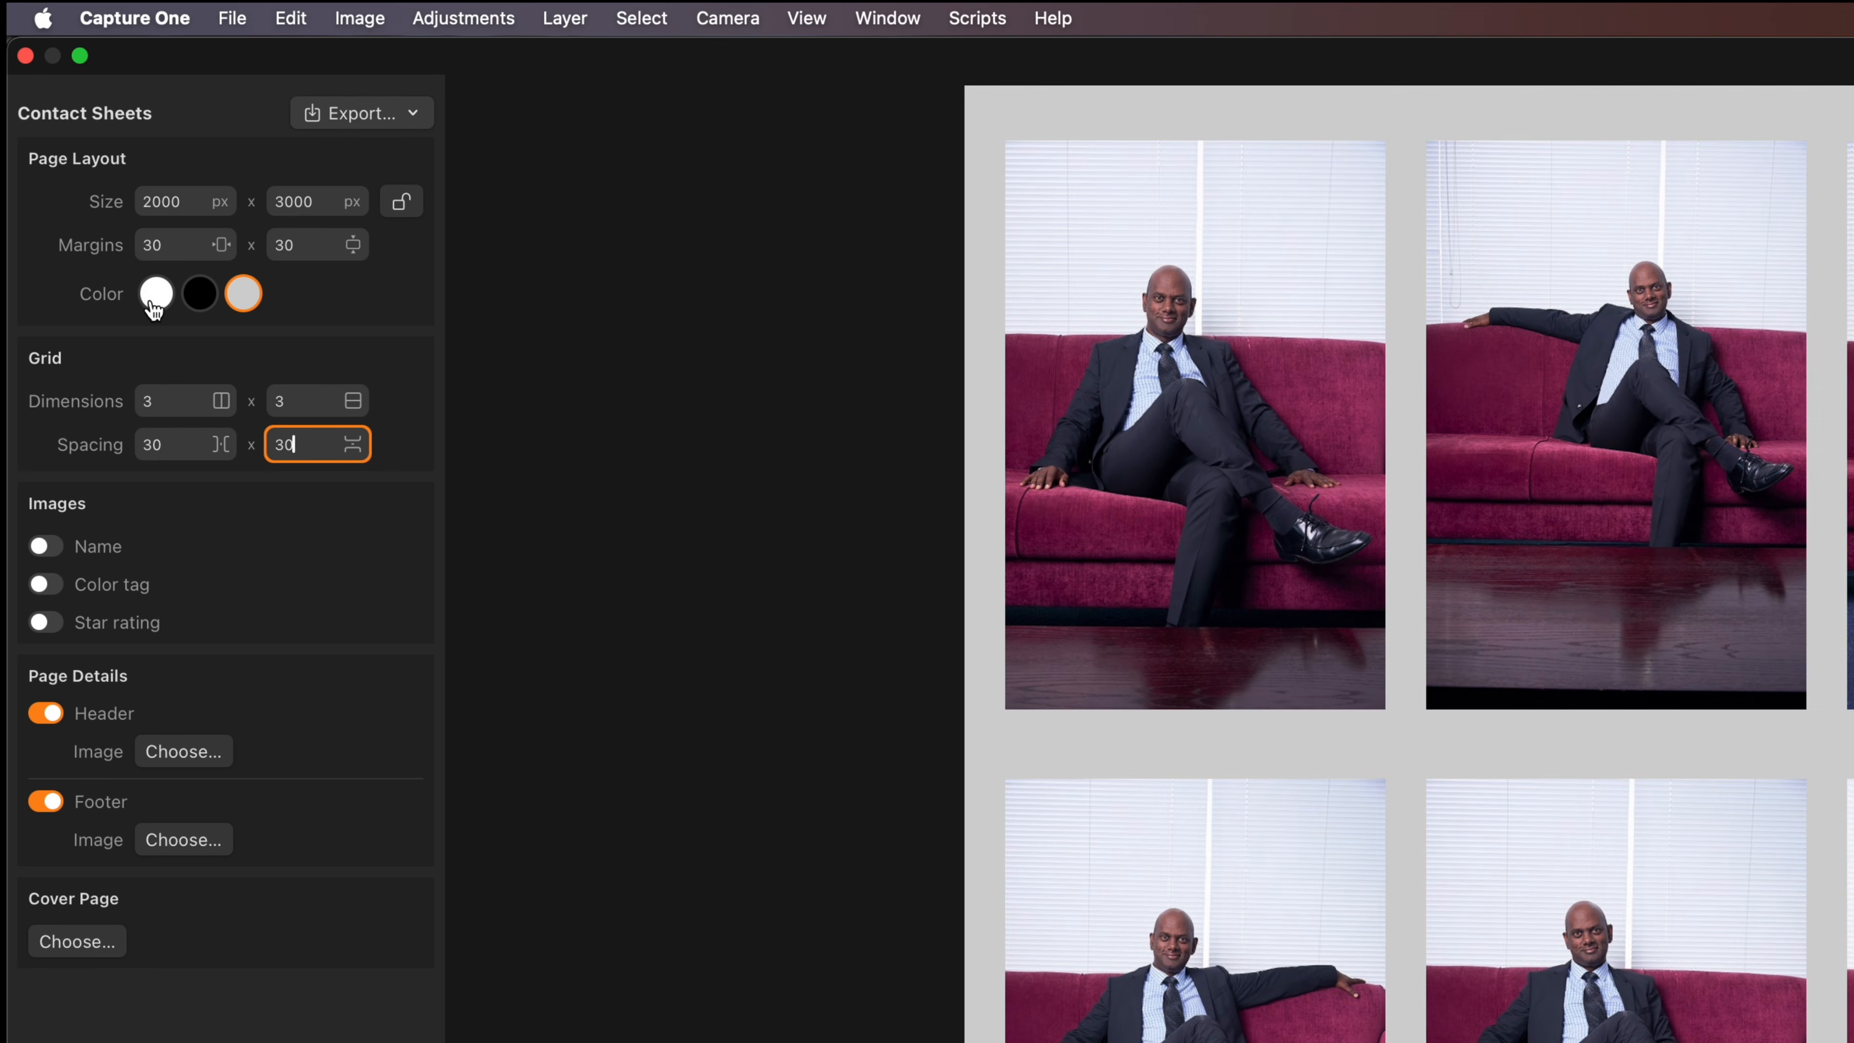
Change the page background color to white and look through the contact sheet pages.
left_click(155, 295)
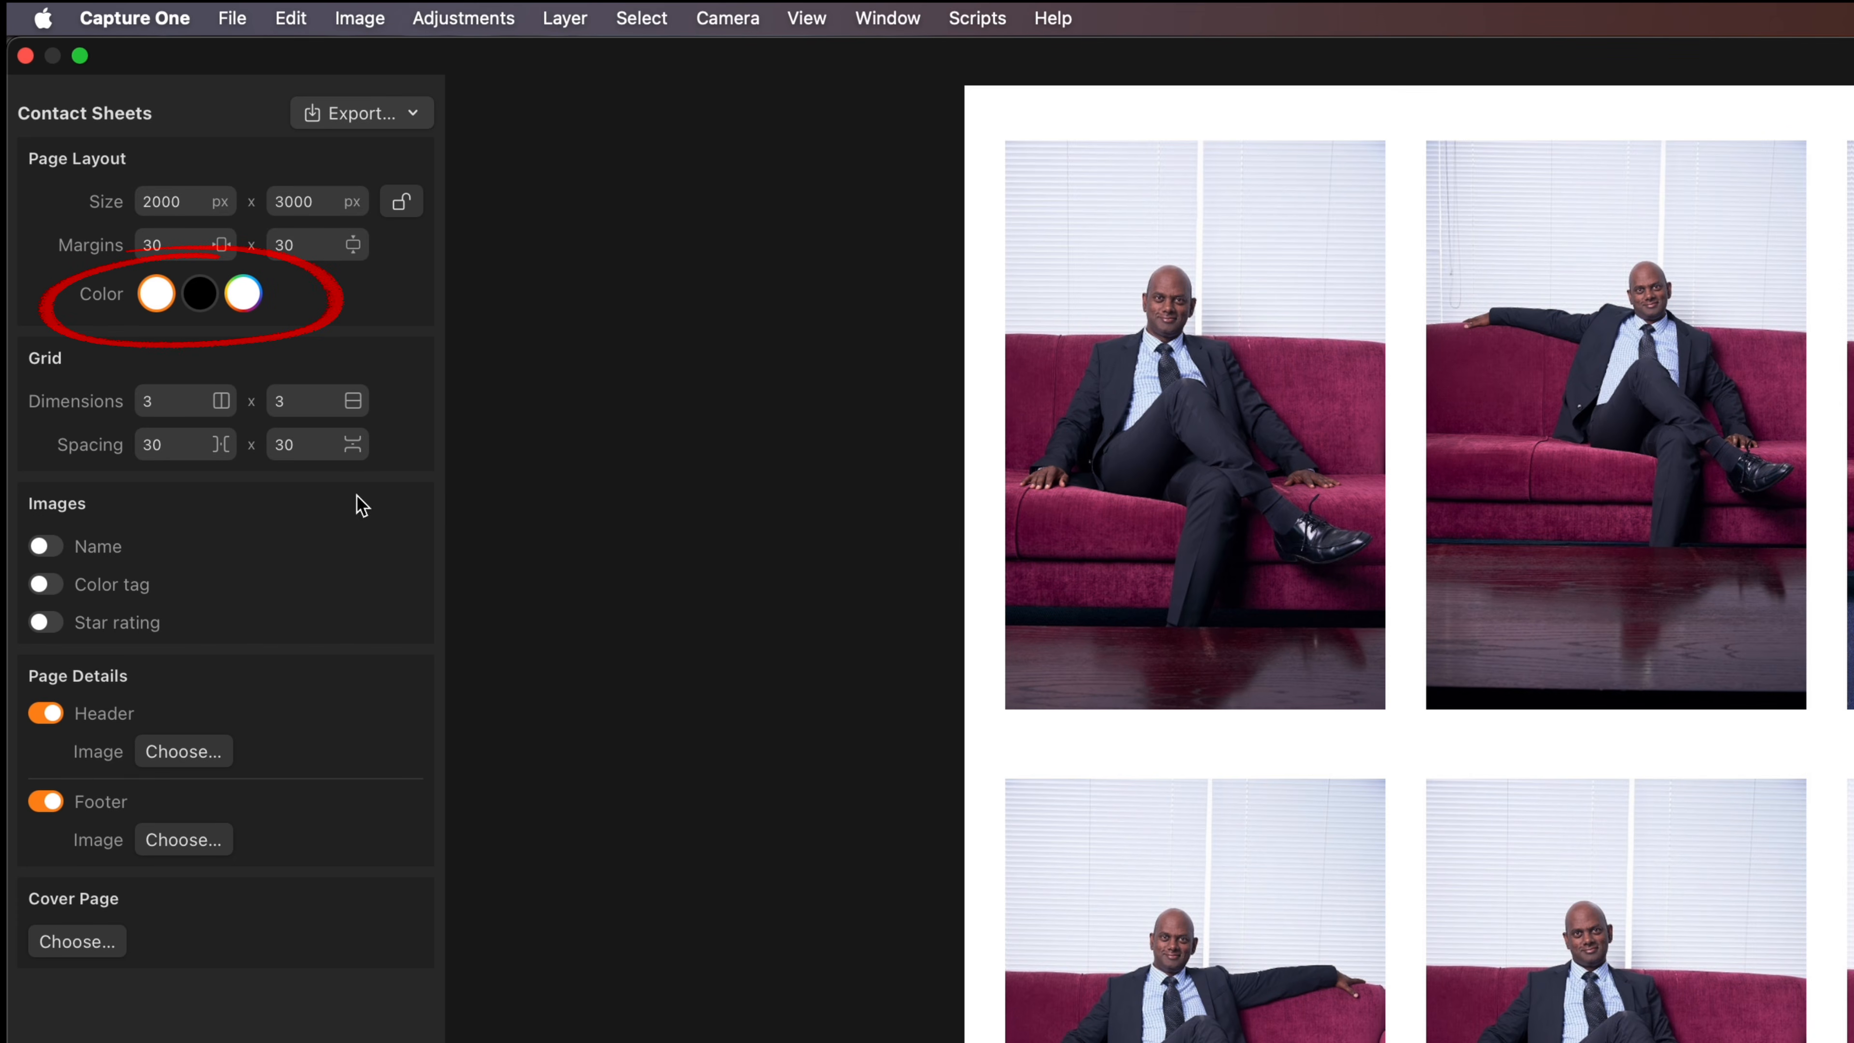
scroll(1476, 717, "down", 10)
scroll(1476, 717, "up", 6)
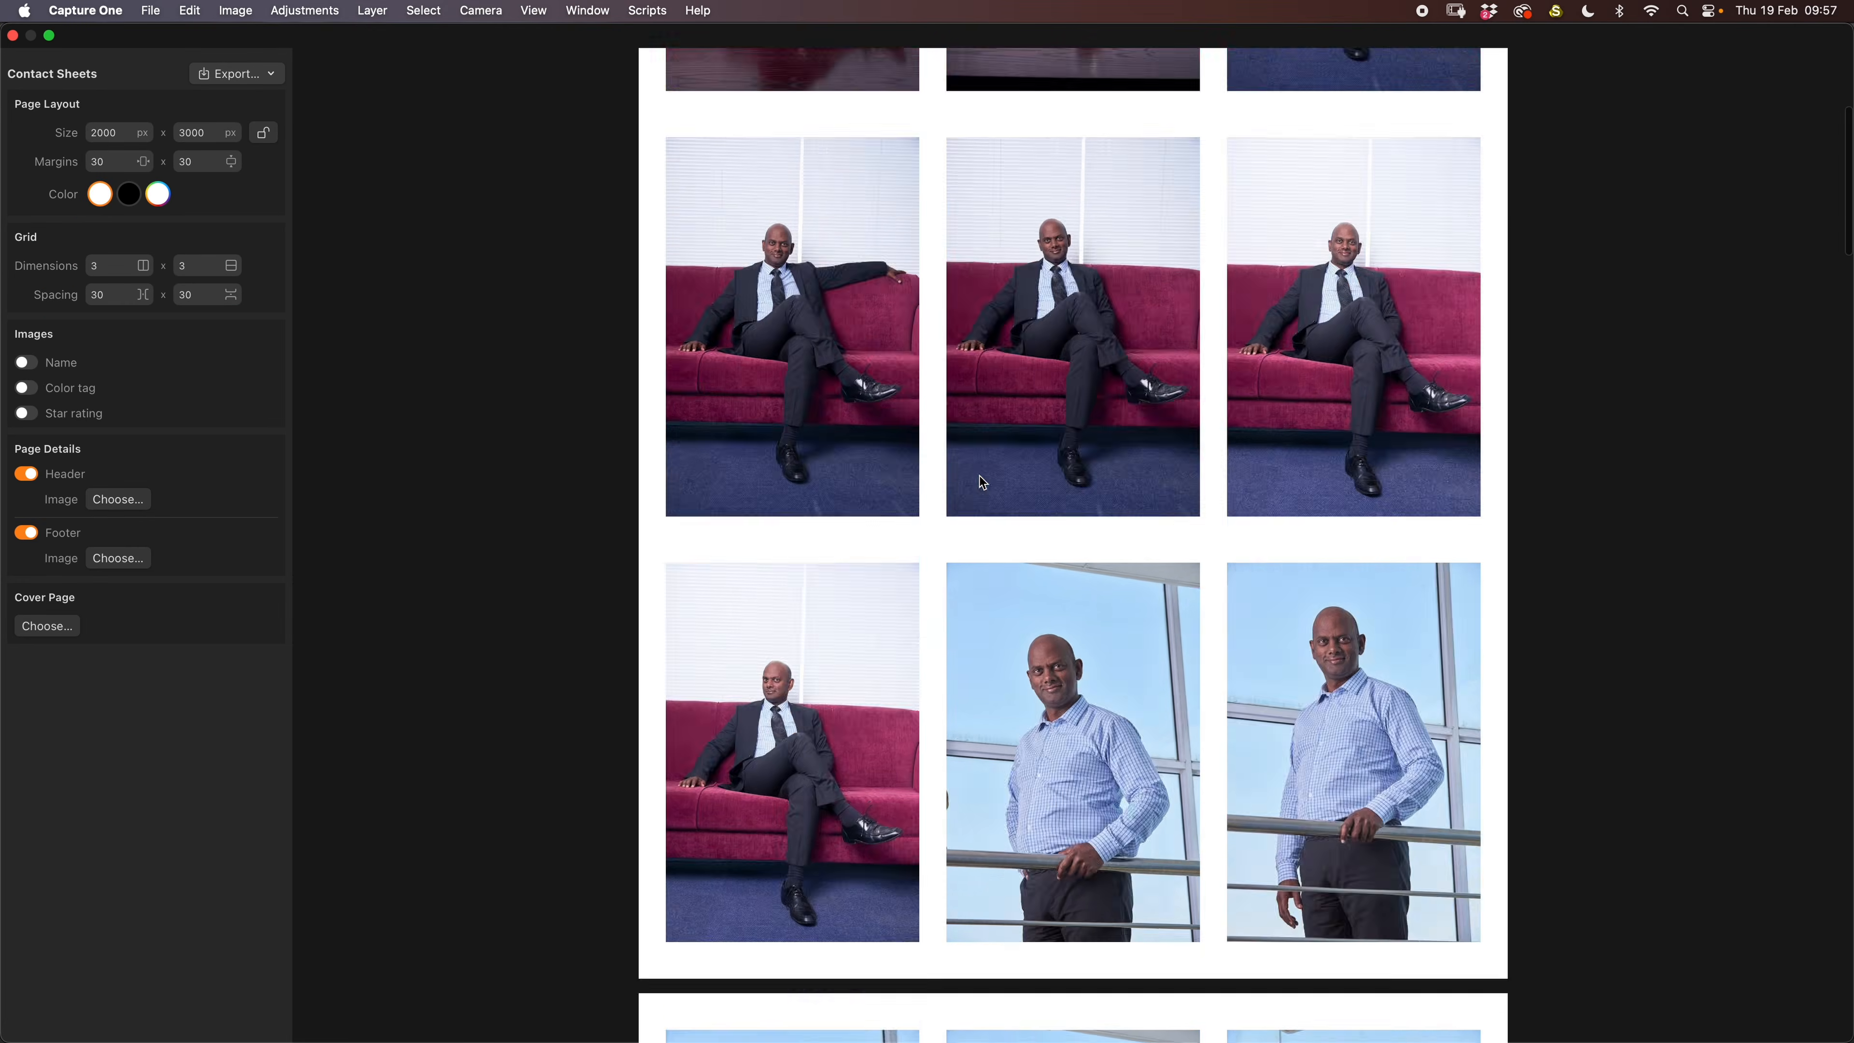
scroll(1476, 717, "down", 13)
scroll(979, 476, "down", 10)
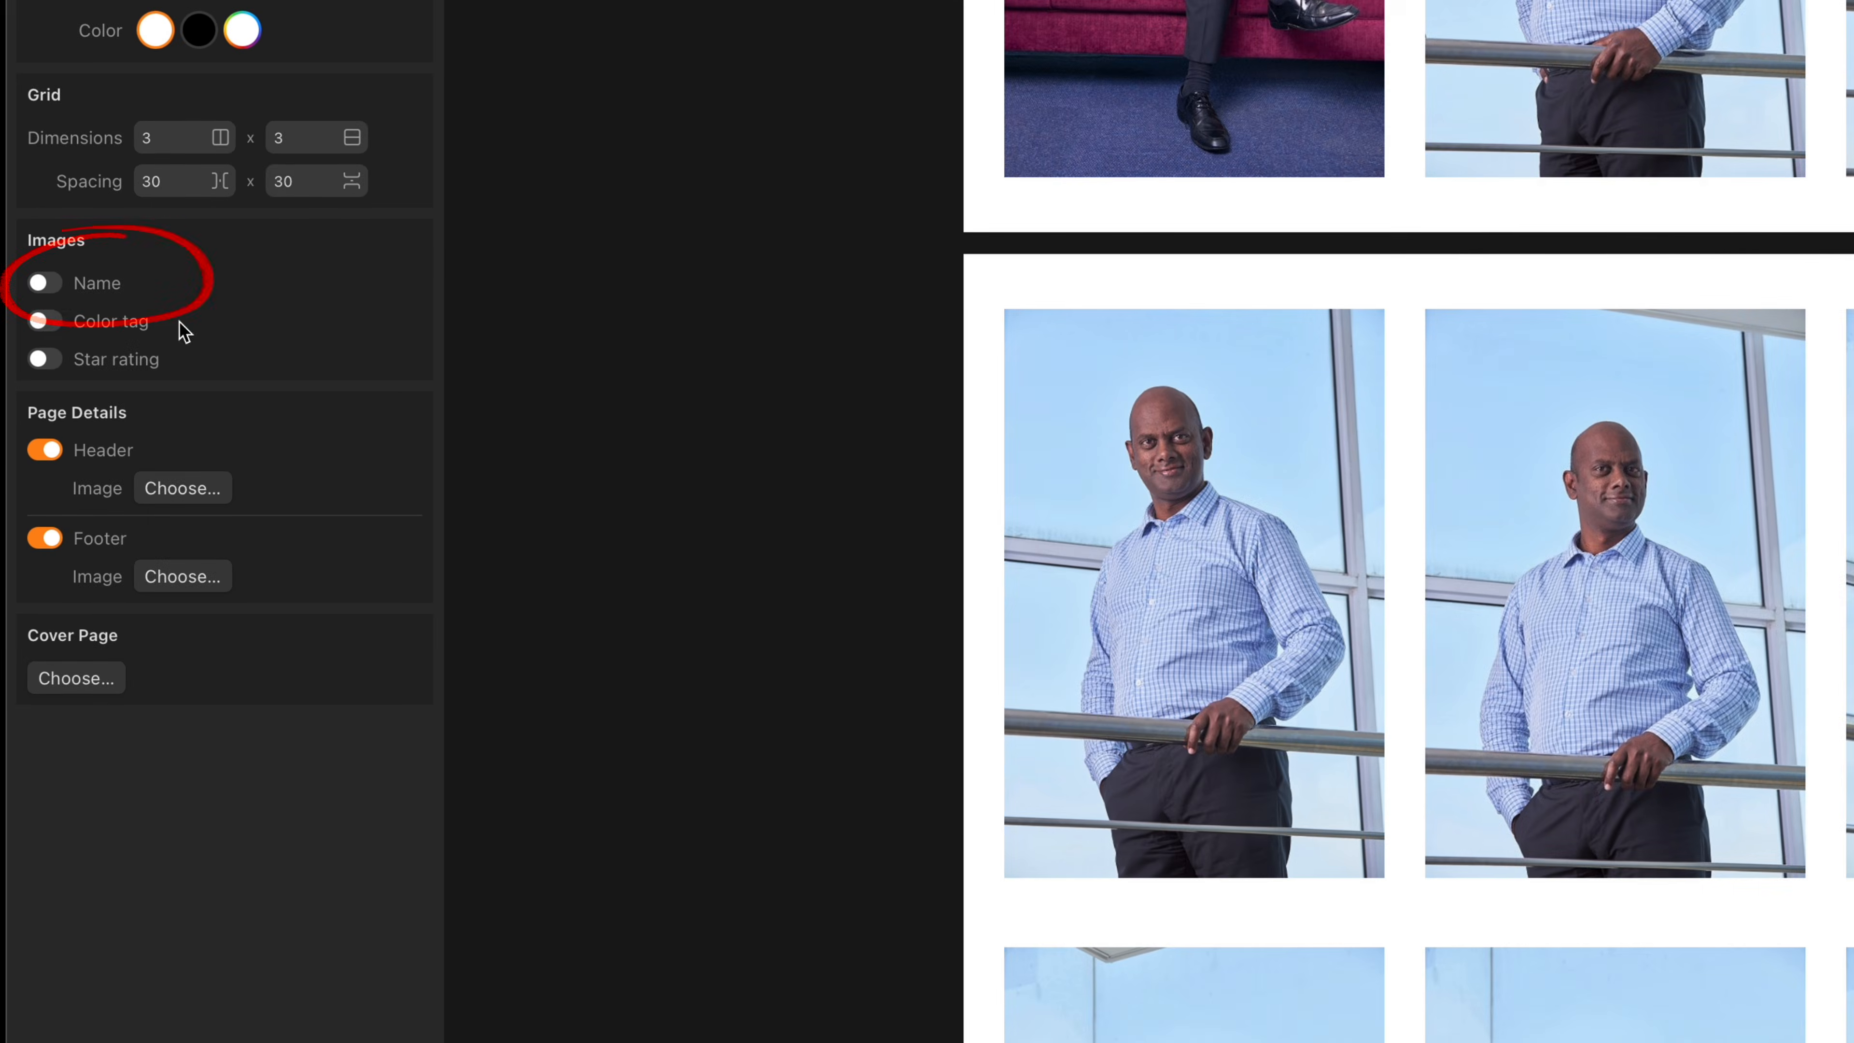
Display the image names and star ratings beneath the images on the contact sheet.
left_click(26, 362)
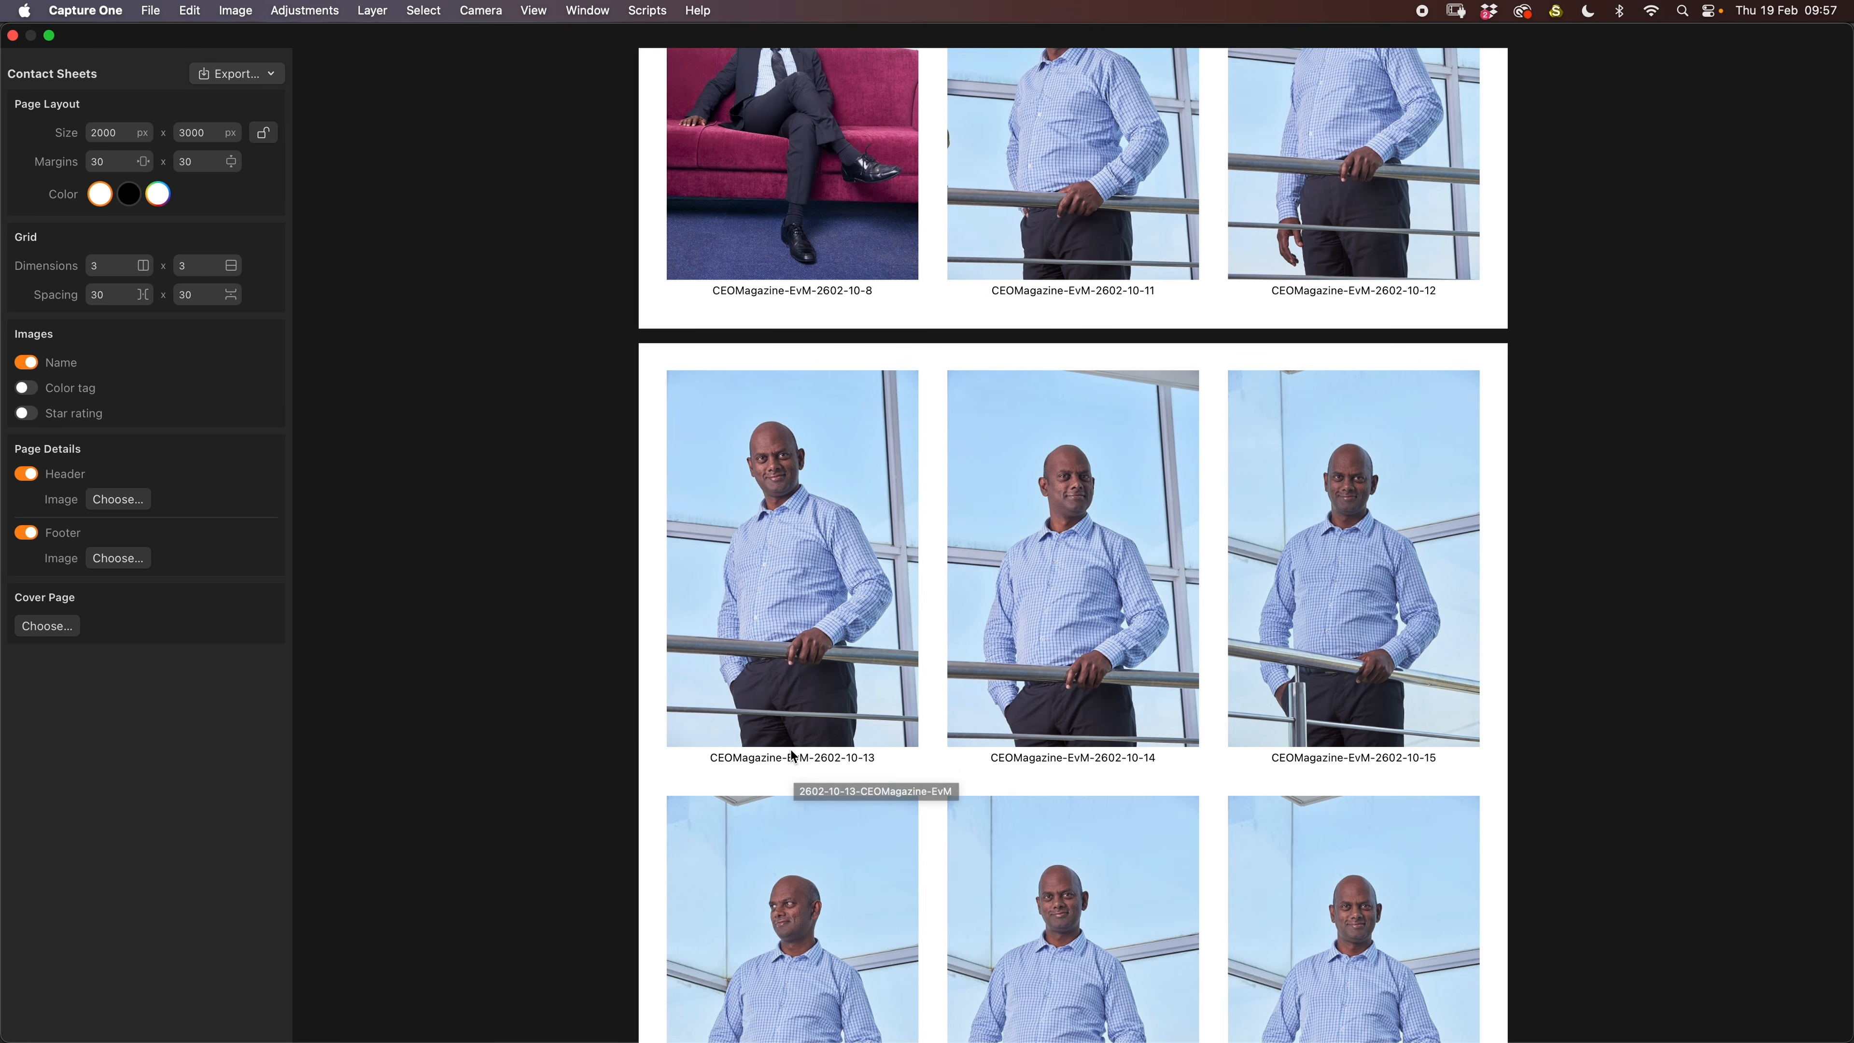
left_click(26, 414)
scroll(1064, 653, "down", 15)
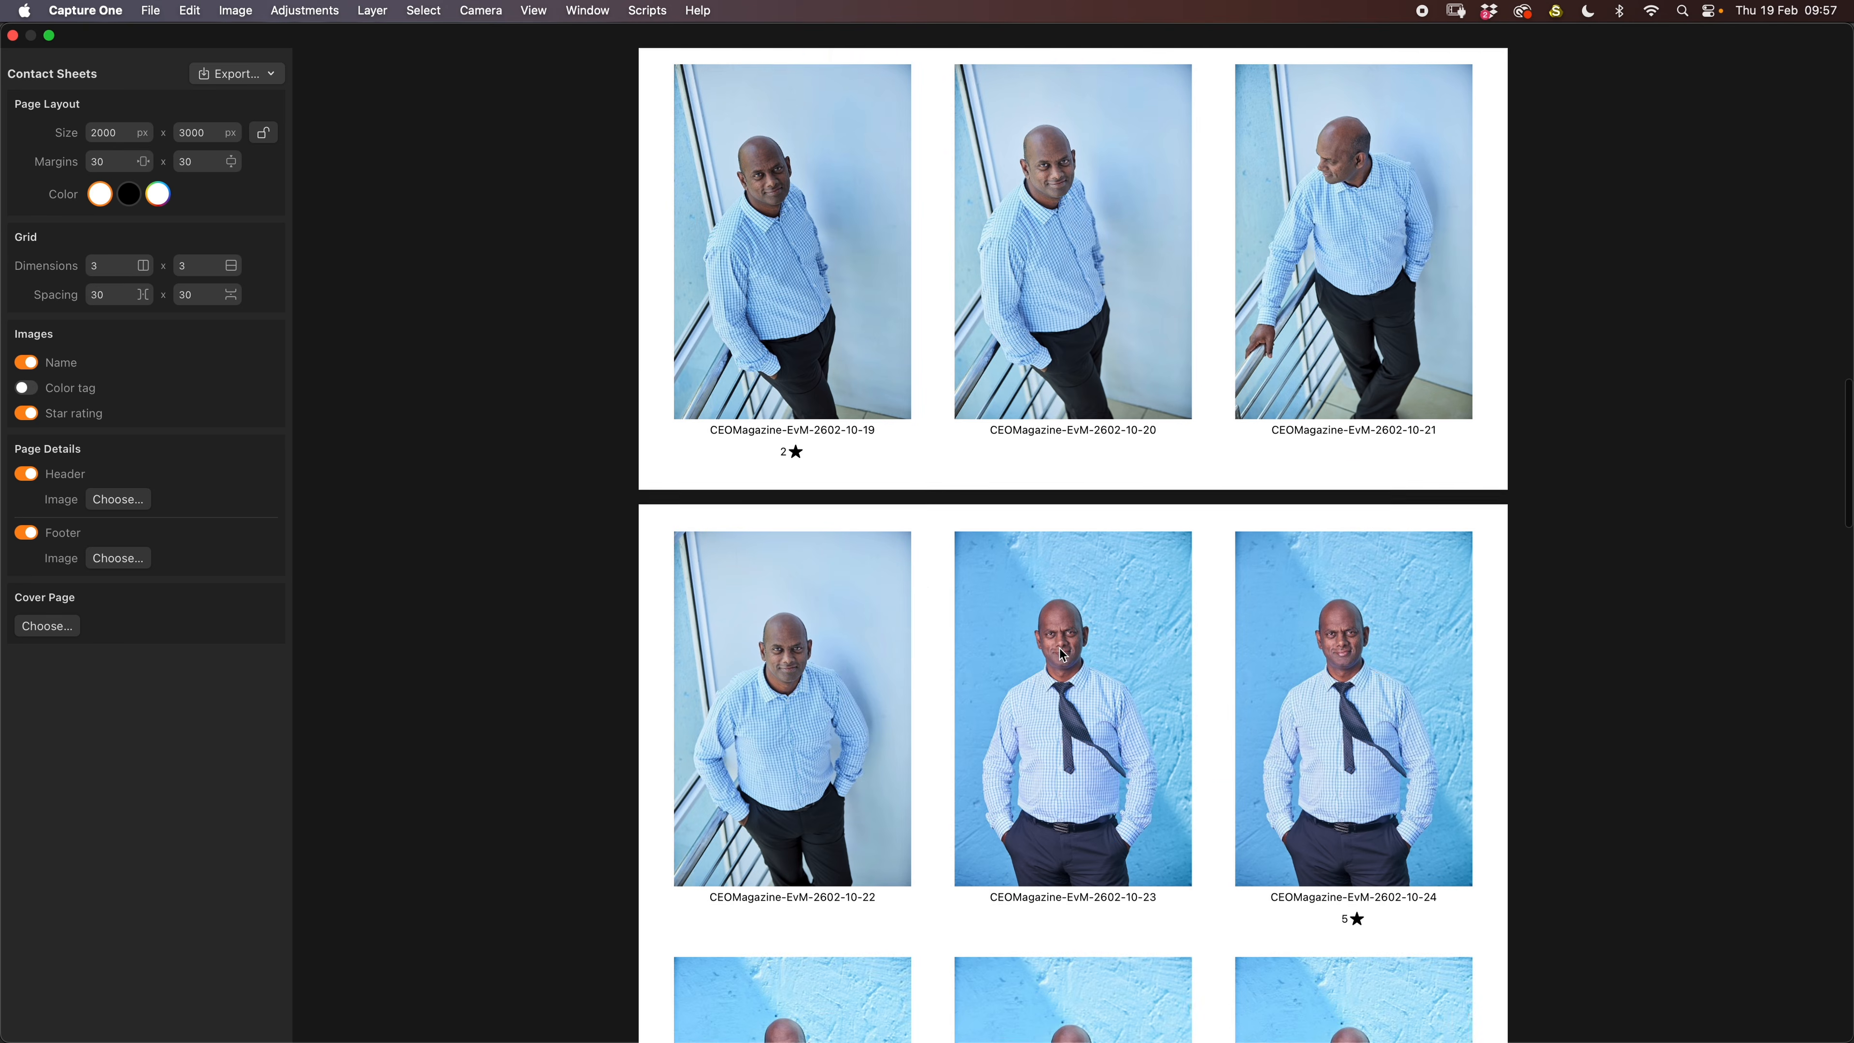
scroll(769, 322, "up", 1)
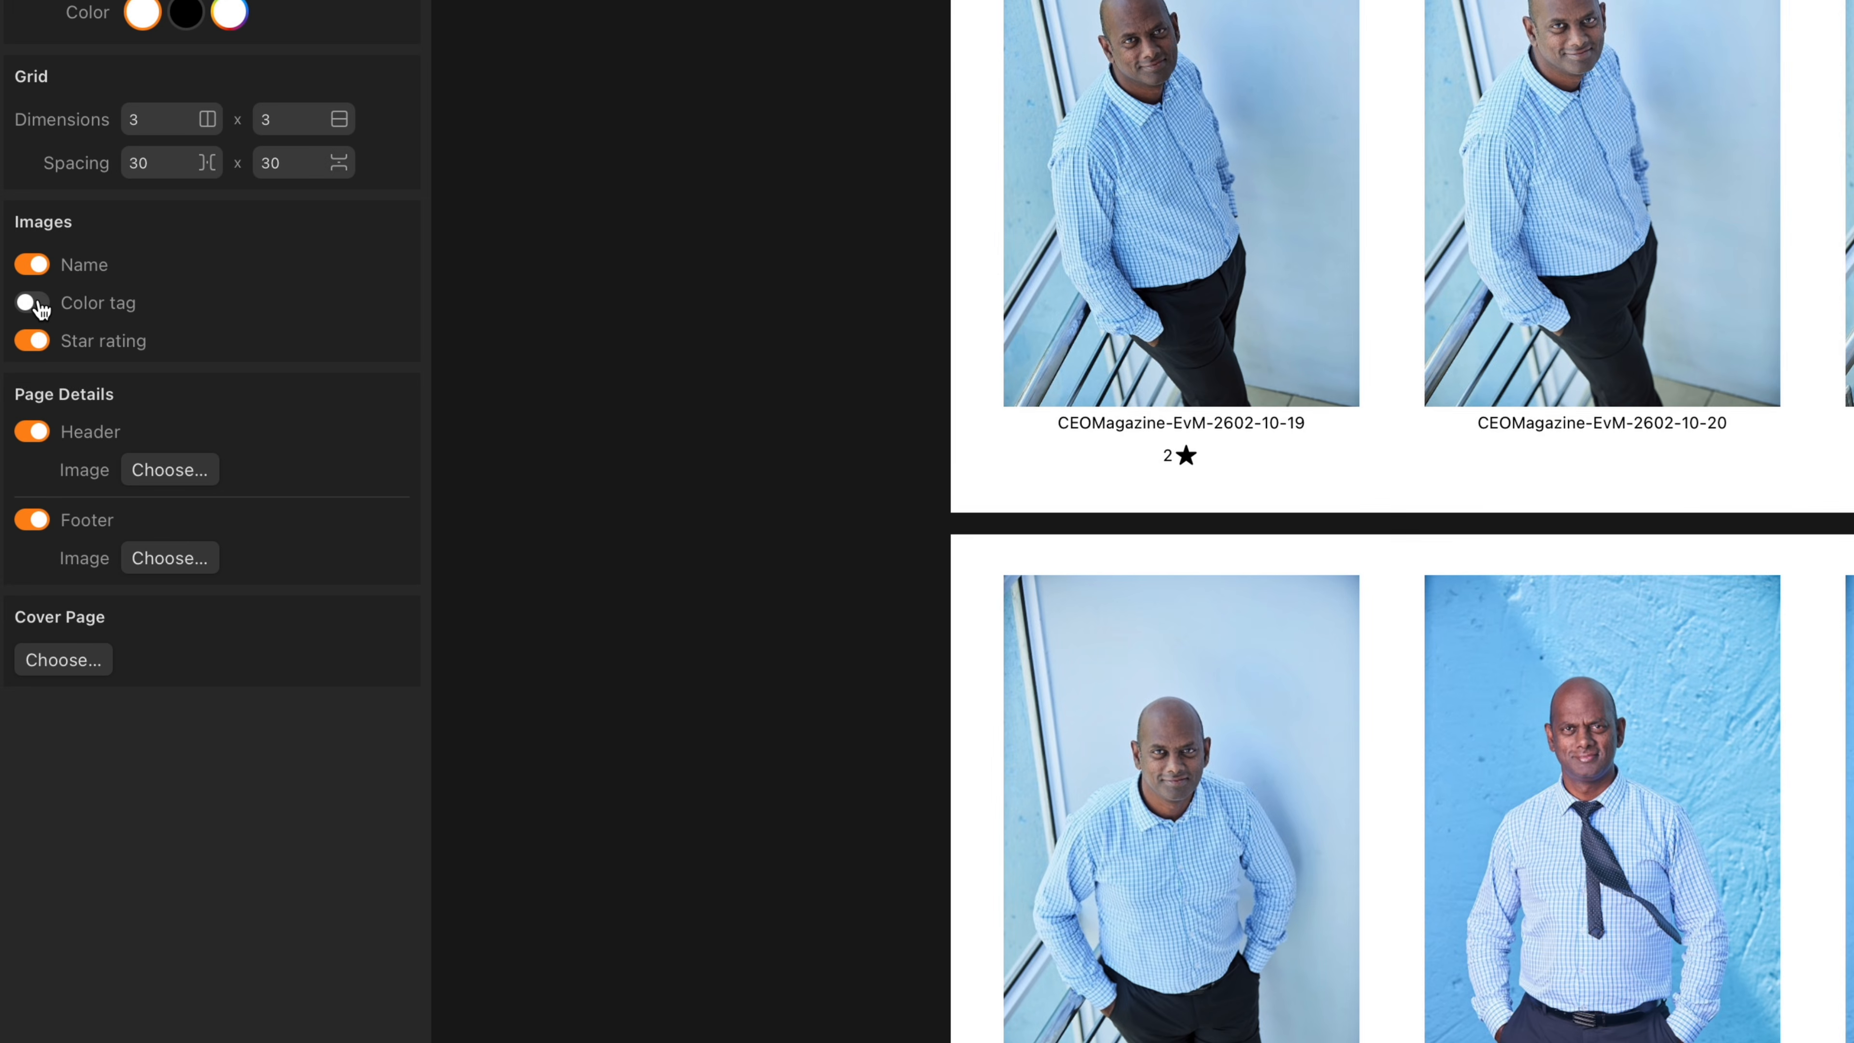
Display the images' color tags as well and review the labels across the contact sheet pages.
left_click(36, 304)
scroll(1246, 575, "down", 5)
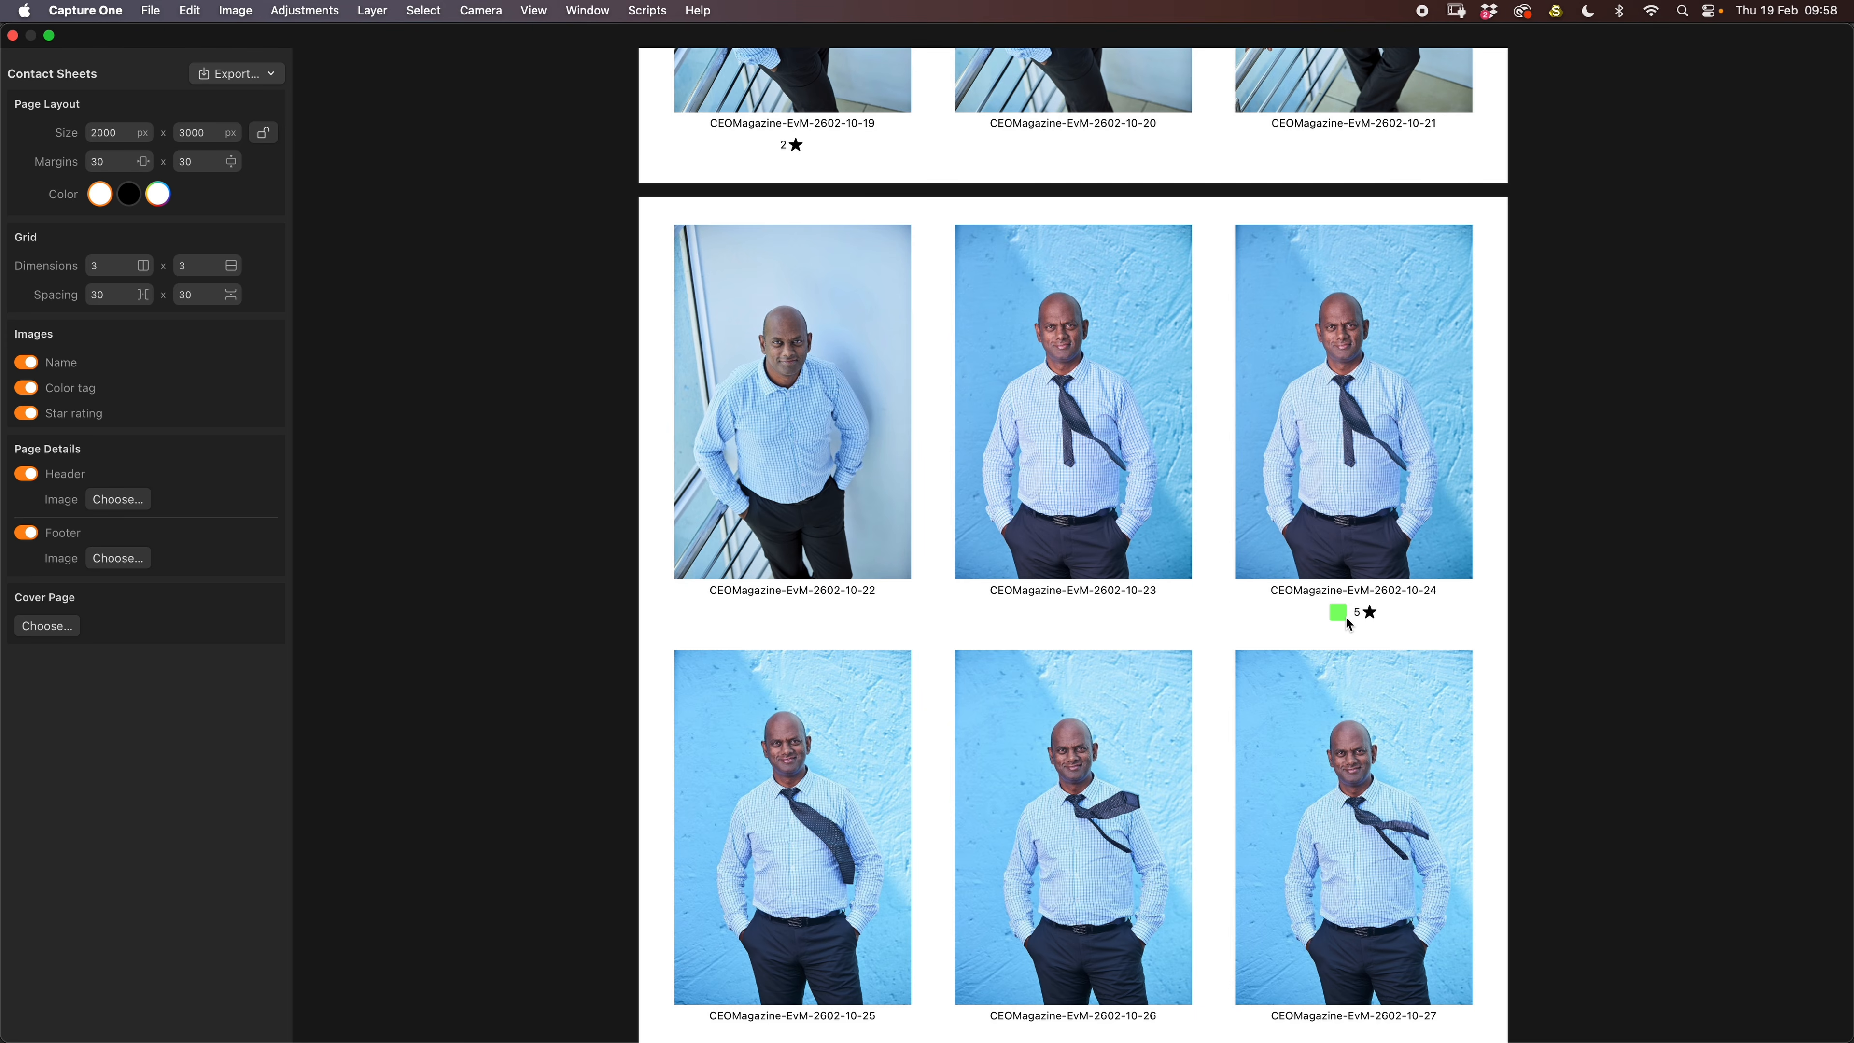
scroll(1061, 510, "up", 15)
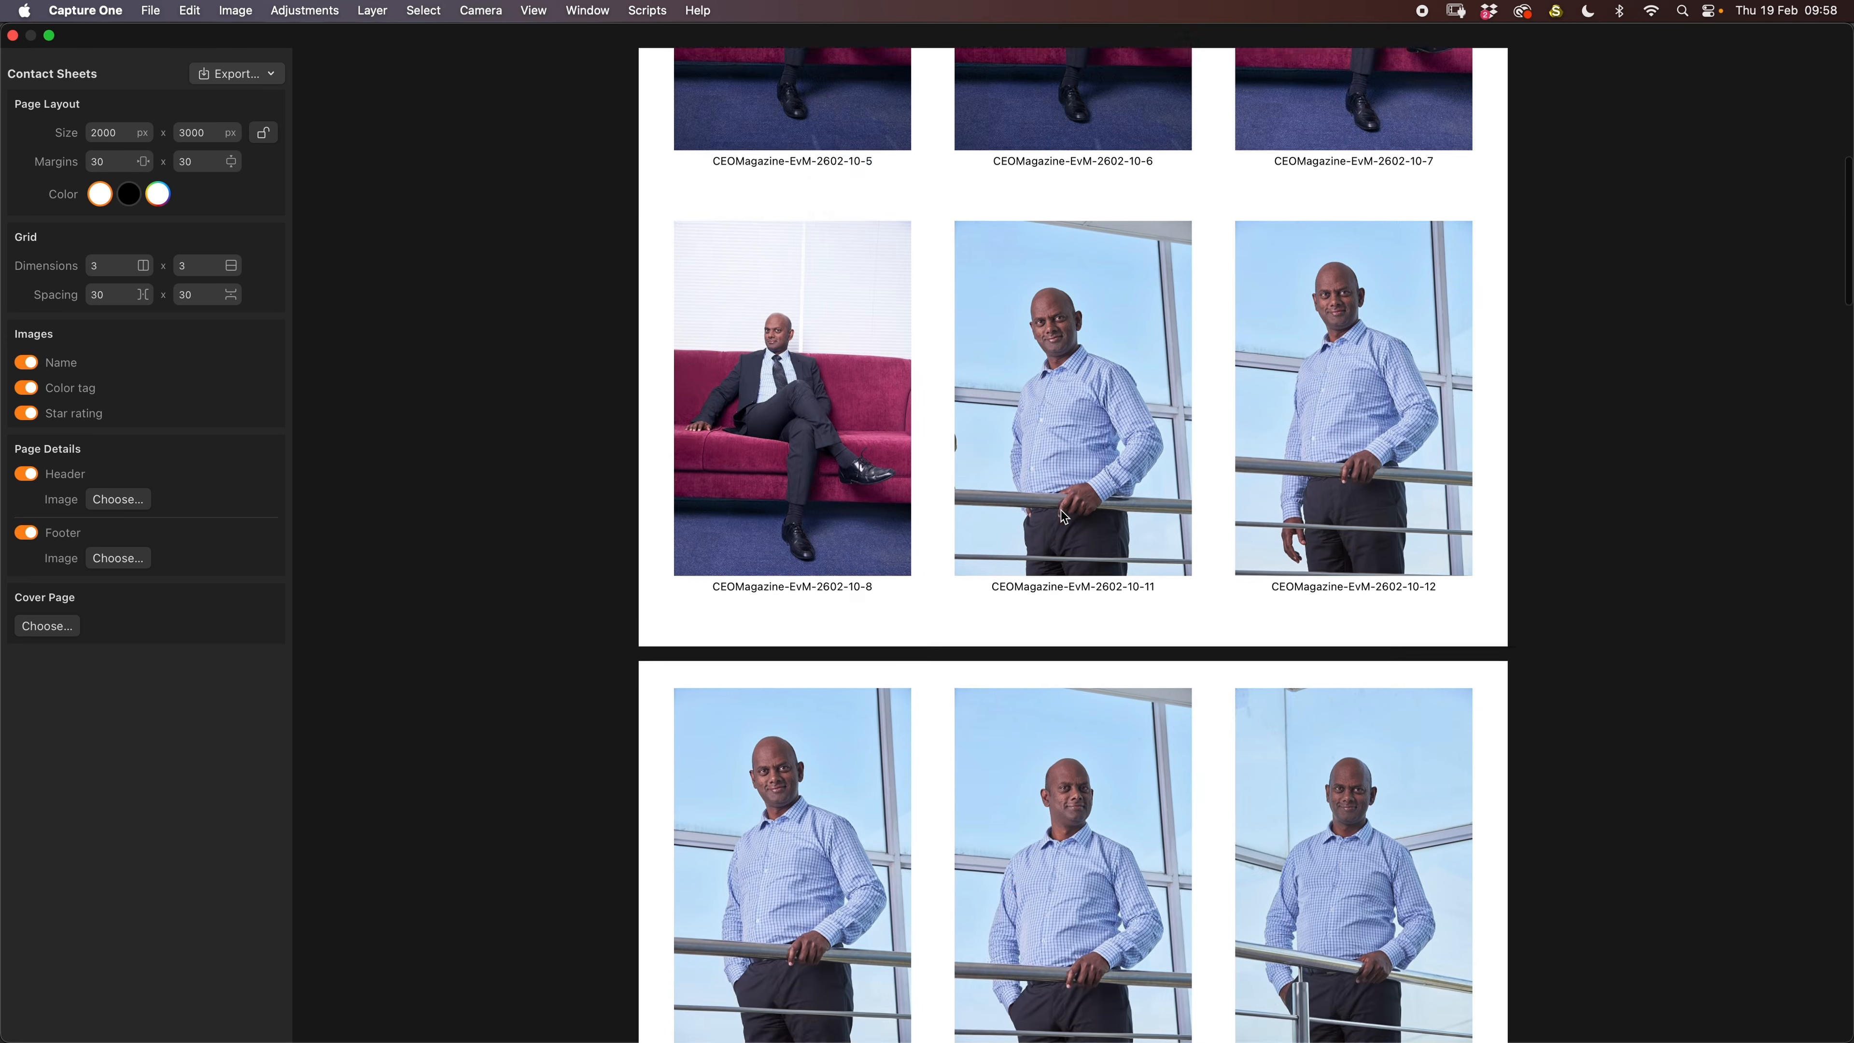
scroll(1061, 510, "down", 20)
scroll(1062, 510, "up", 15)
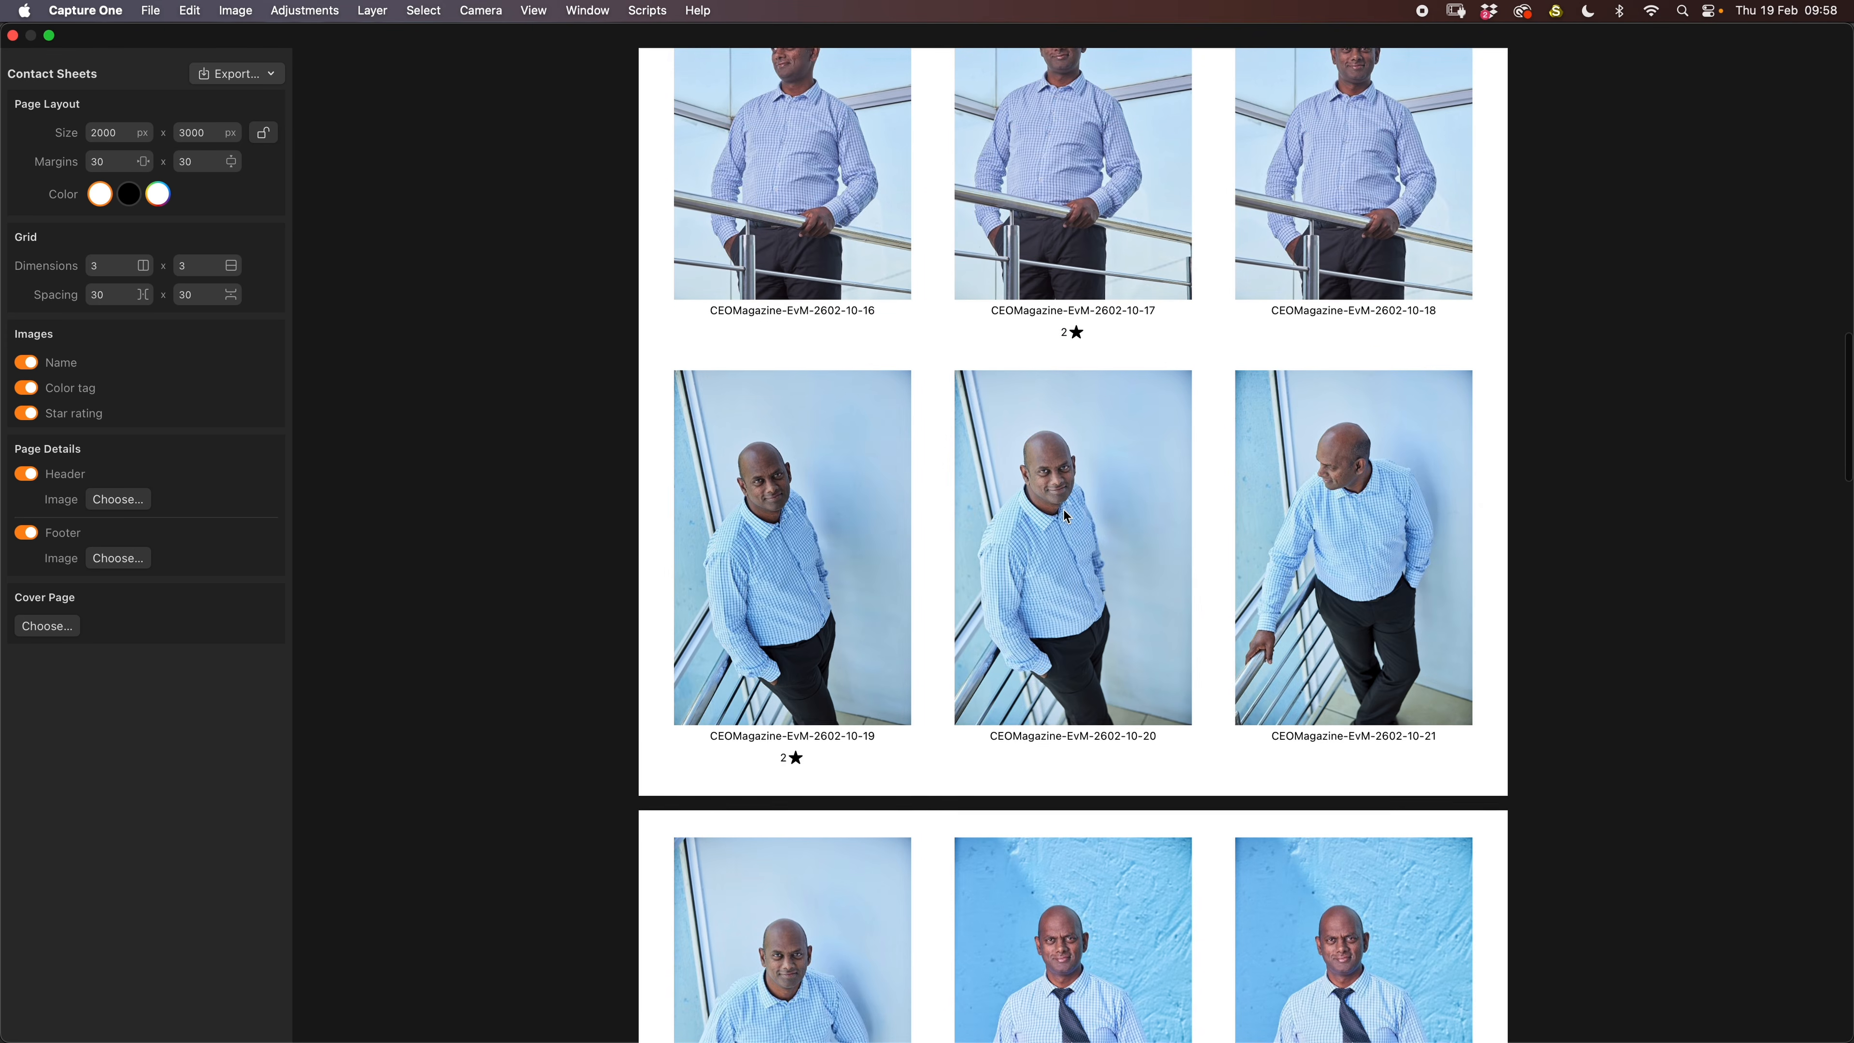
scroll(1064, 511, "up", 2)
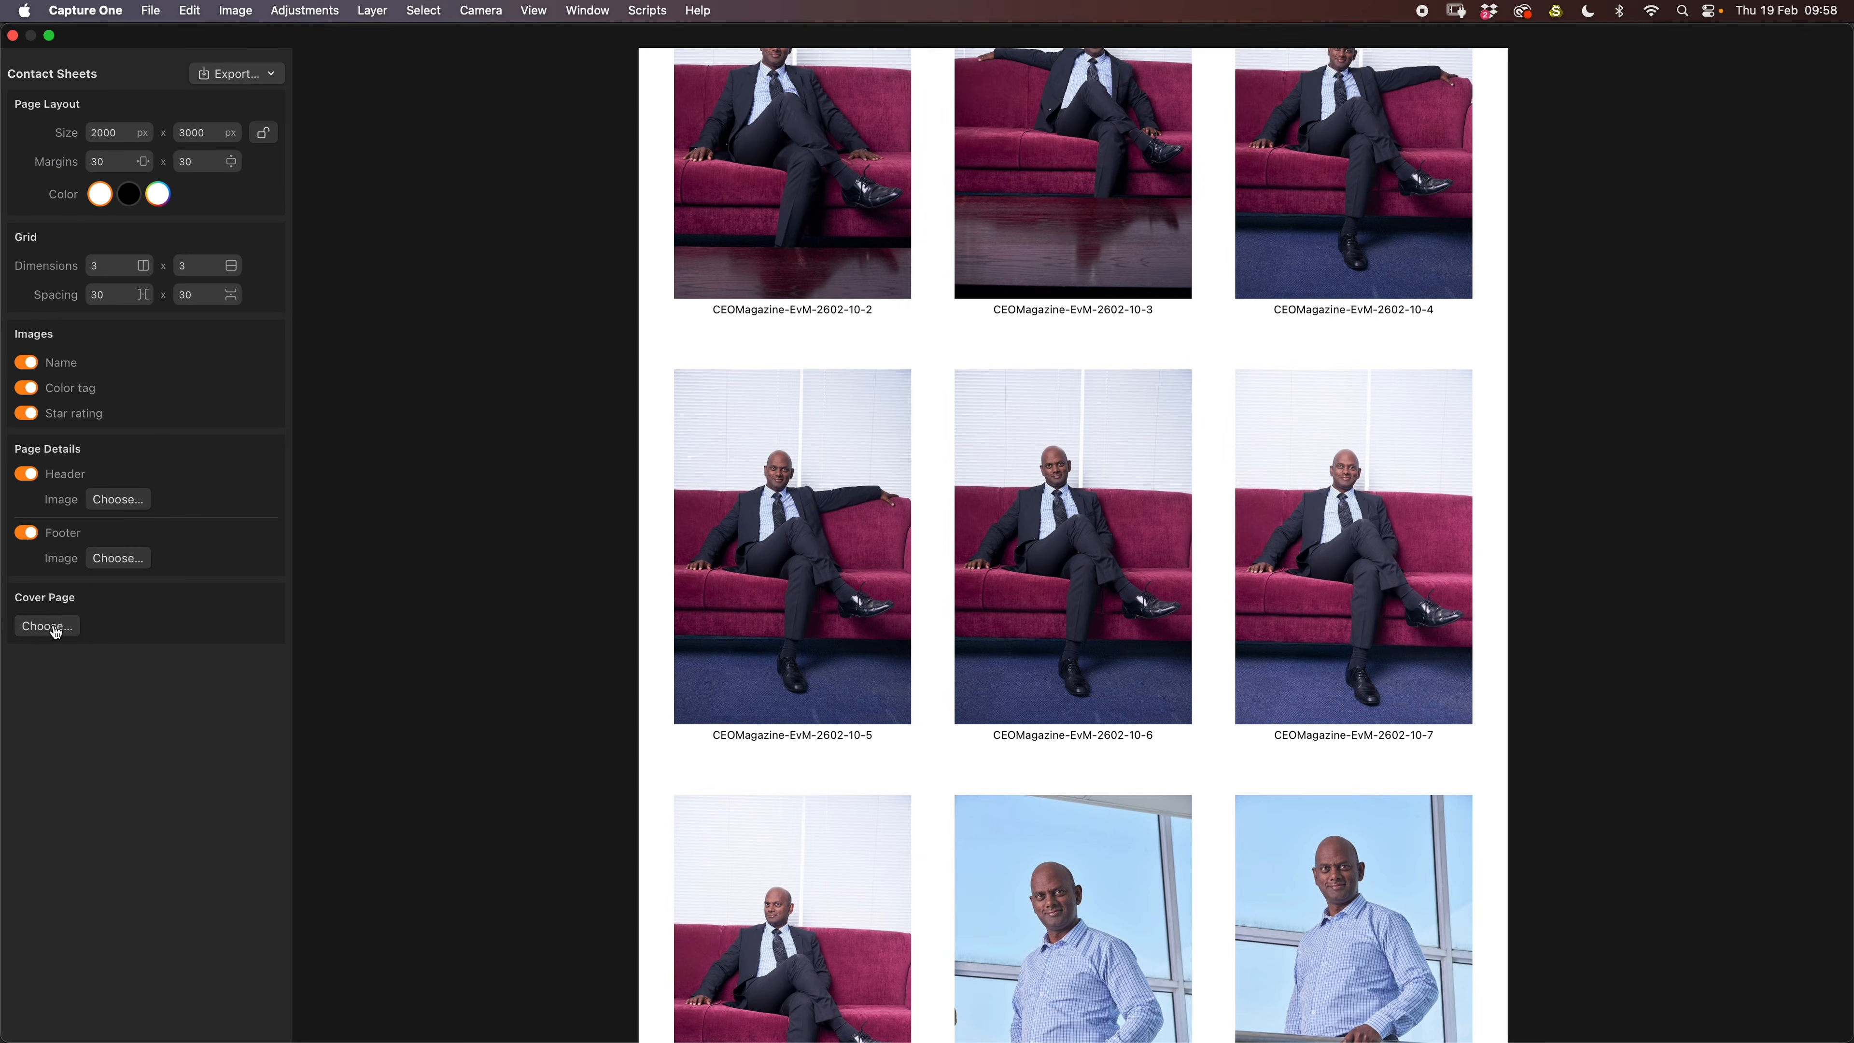
Add the portrait cover JPG from the Extras folder as the contact sheet's cover page.
left_click(54, 628)
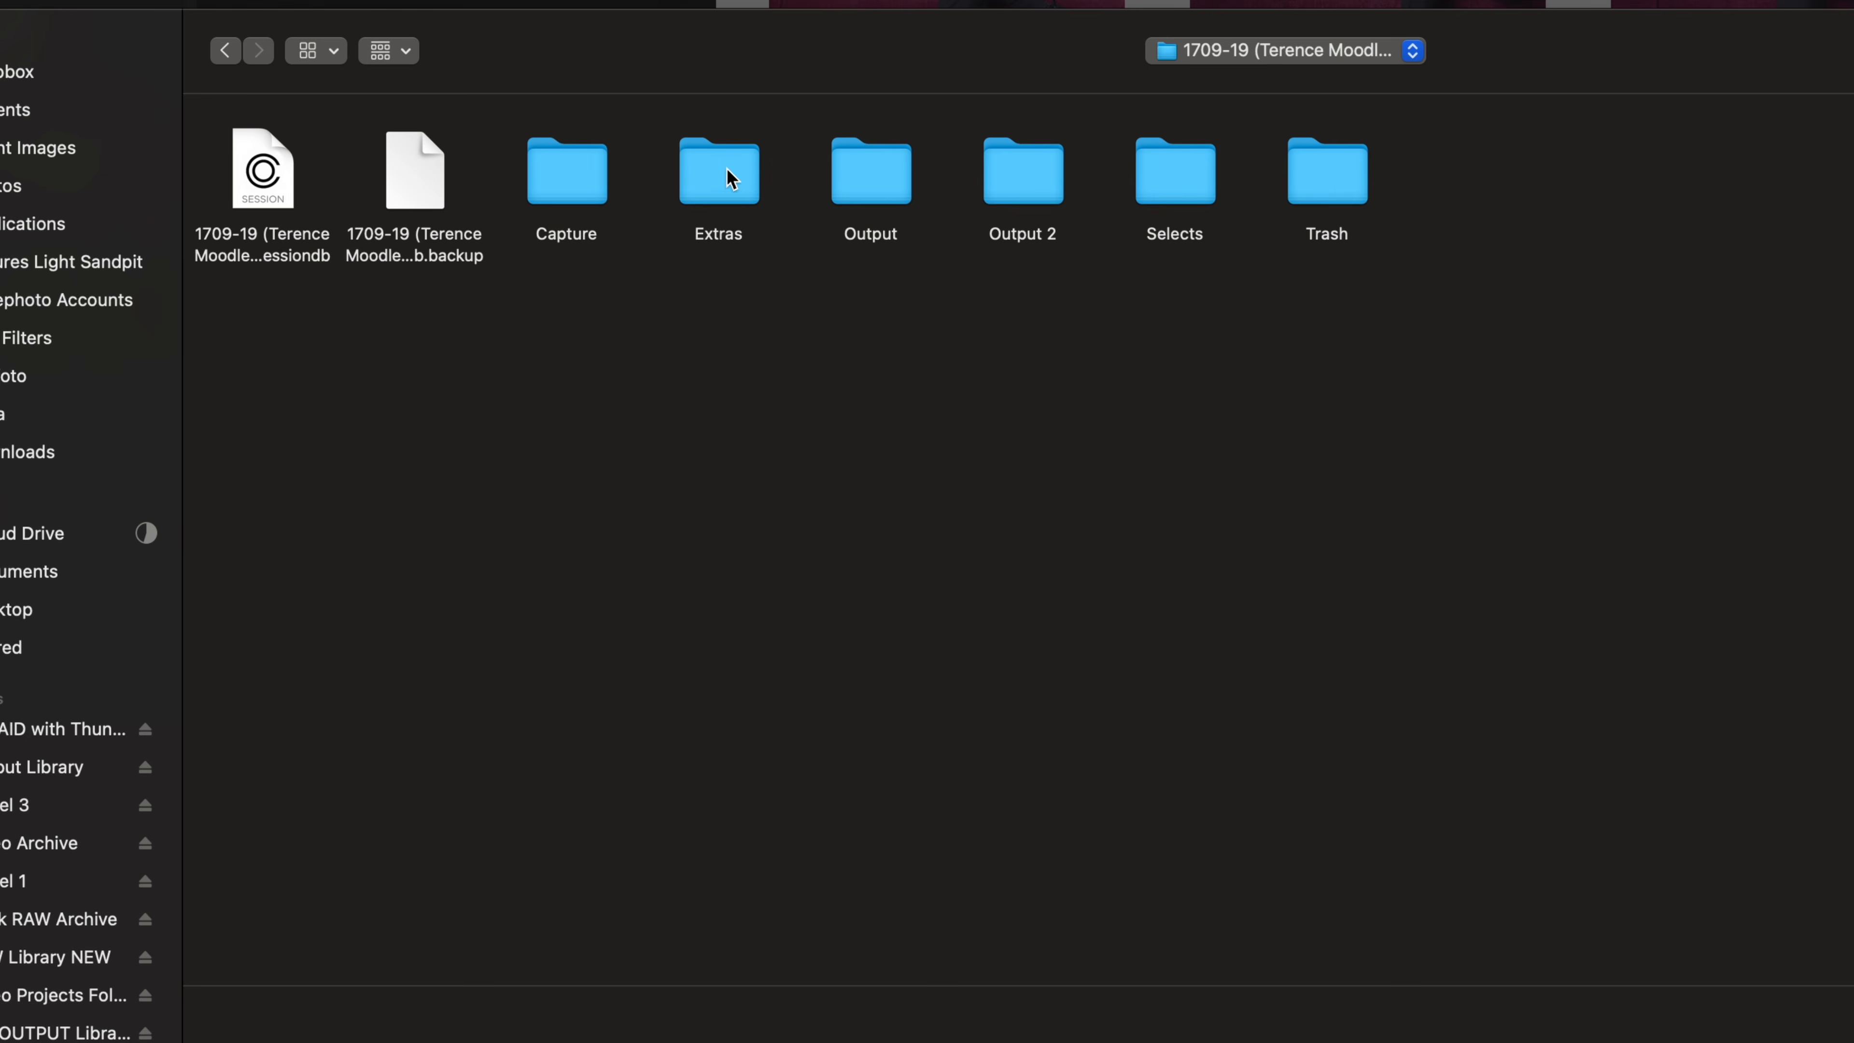
left_click(723, 175)
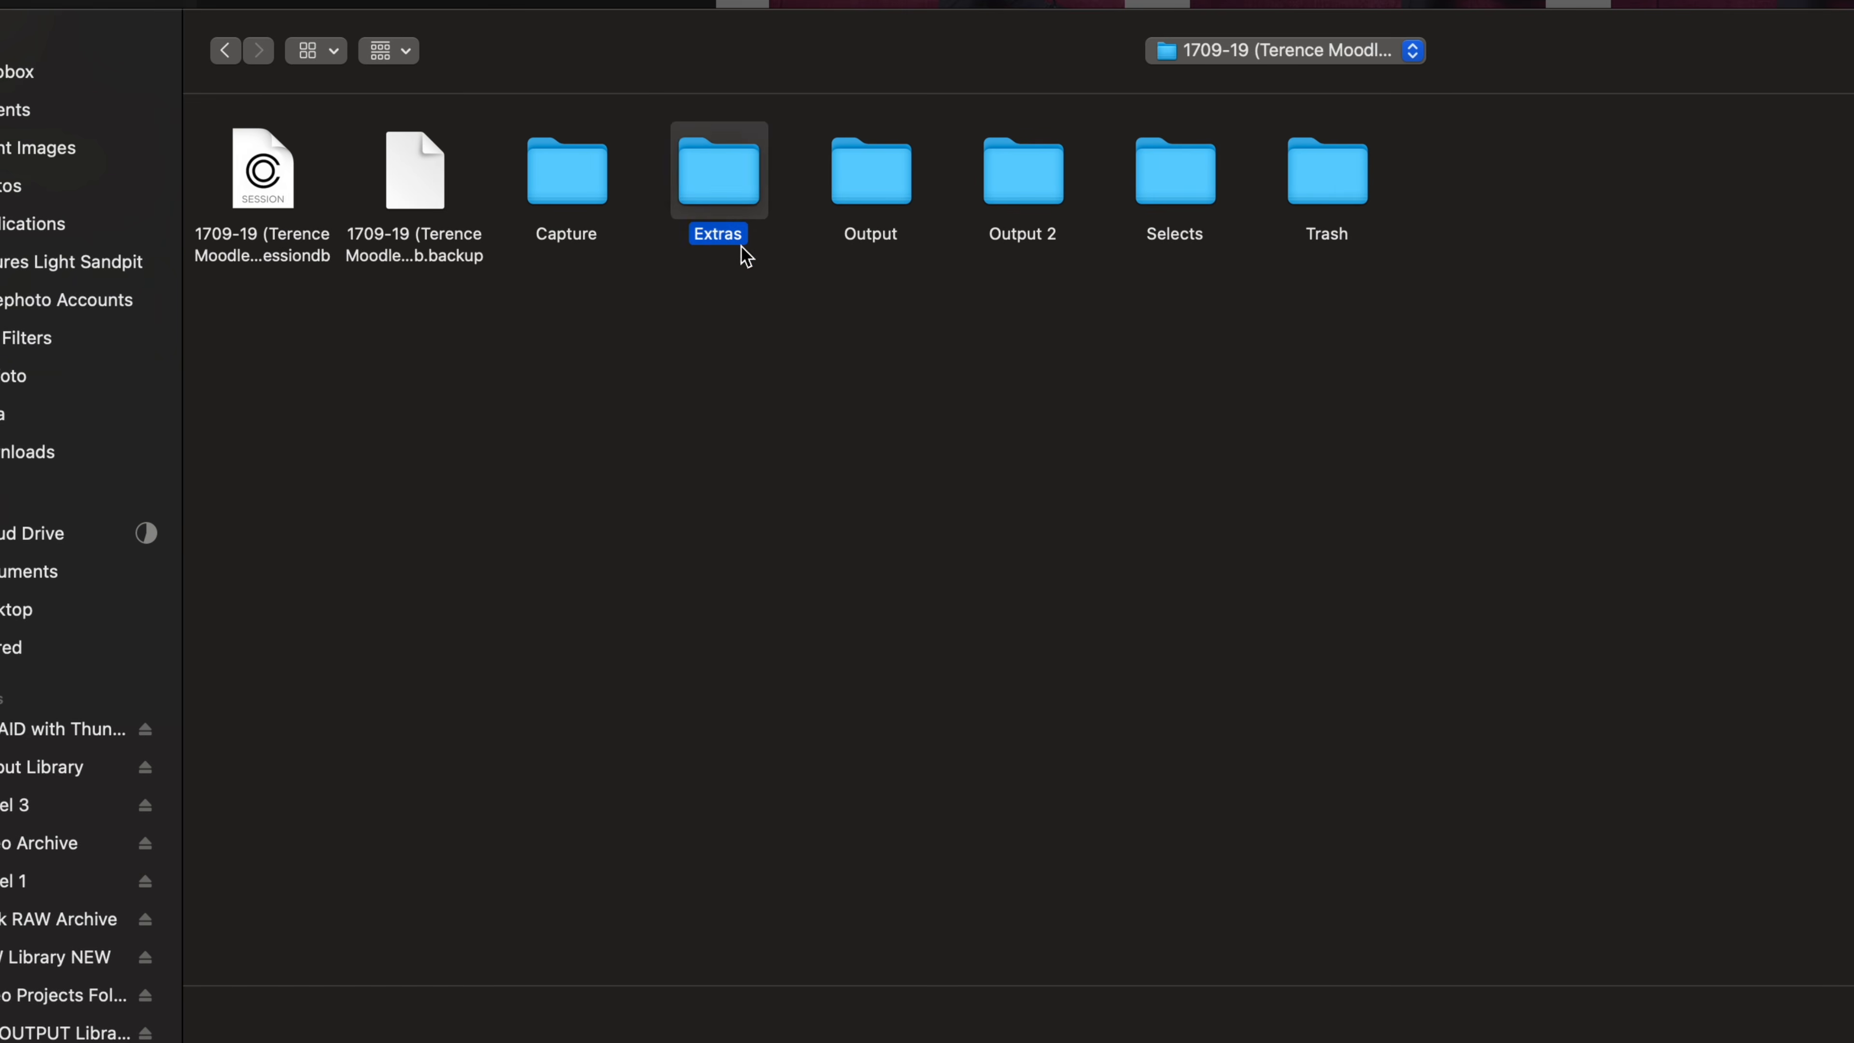
double_click(706, 199)
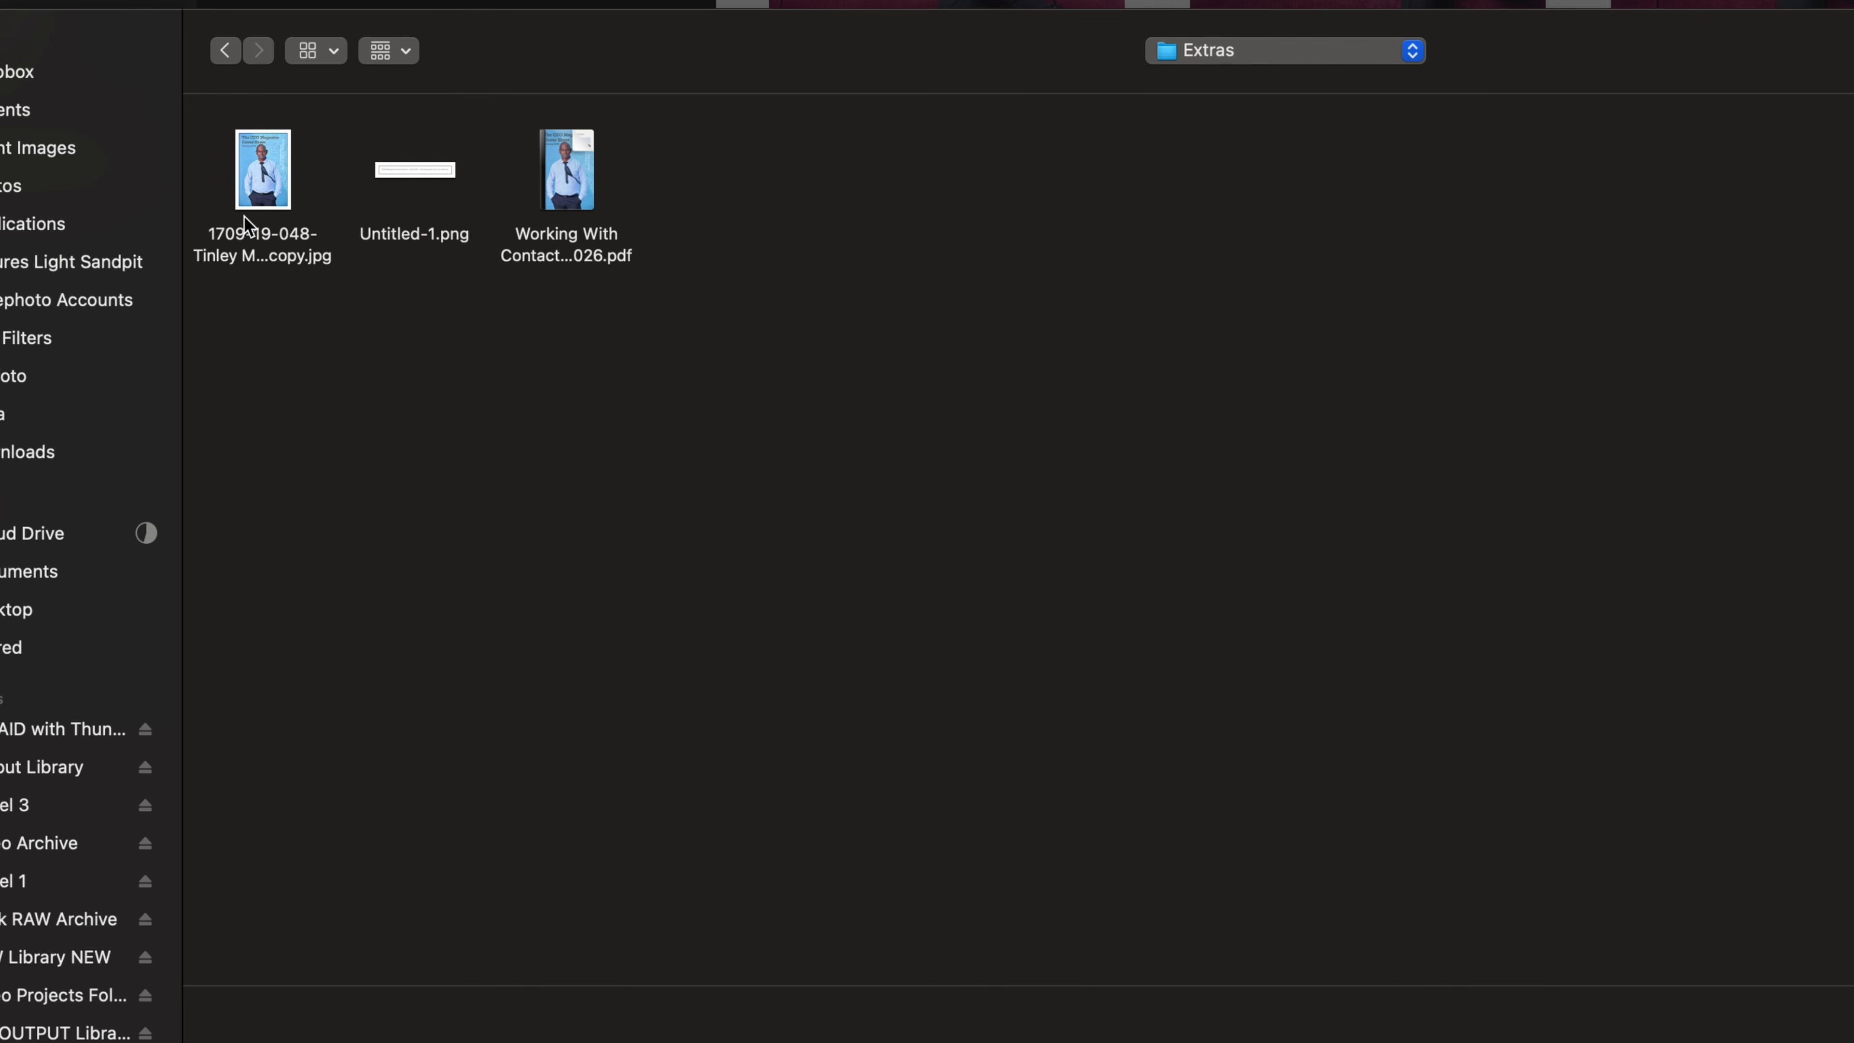
left_click(262, 191)
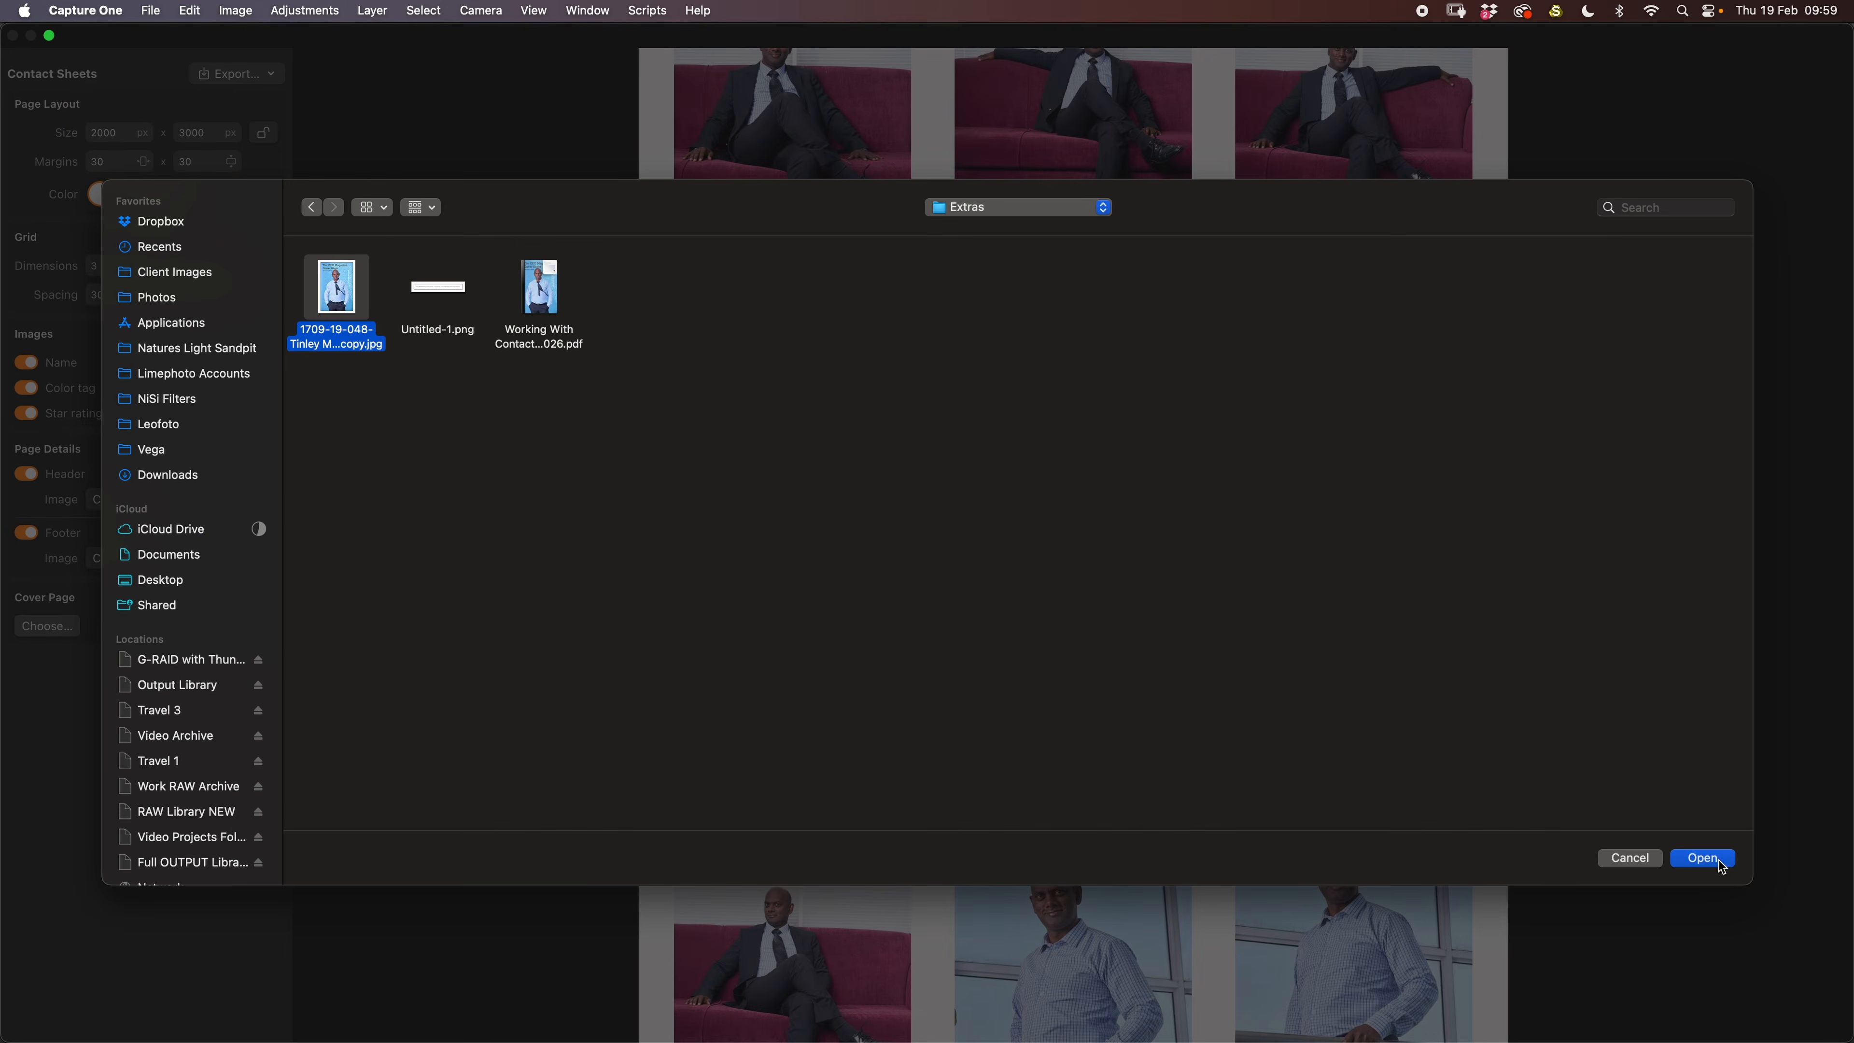
left_click(1708, 862)
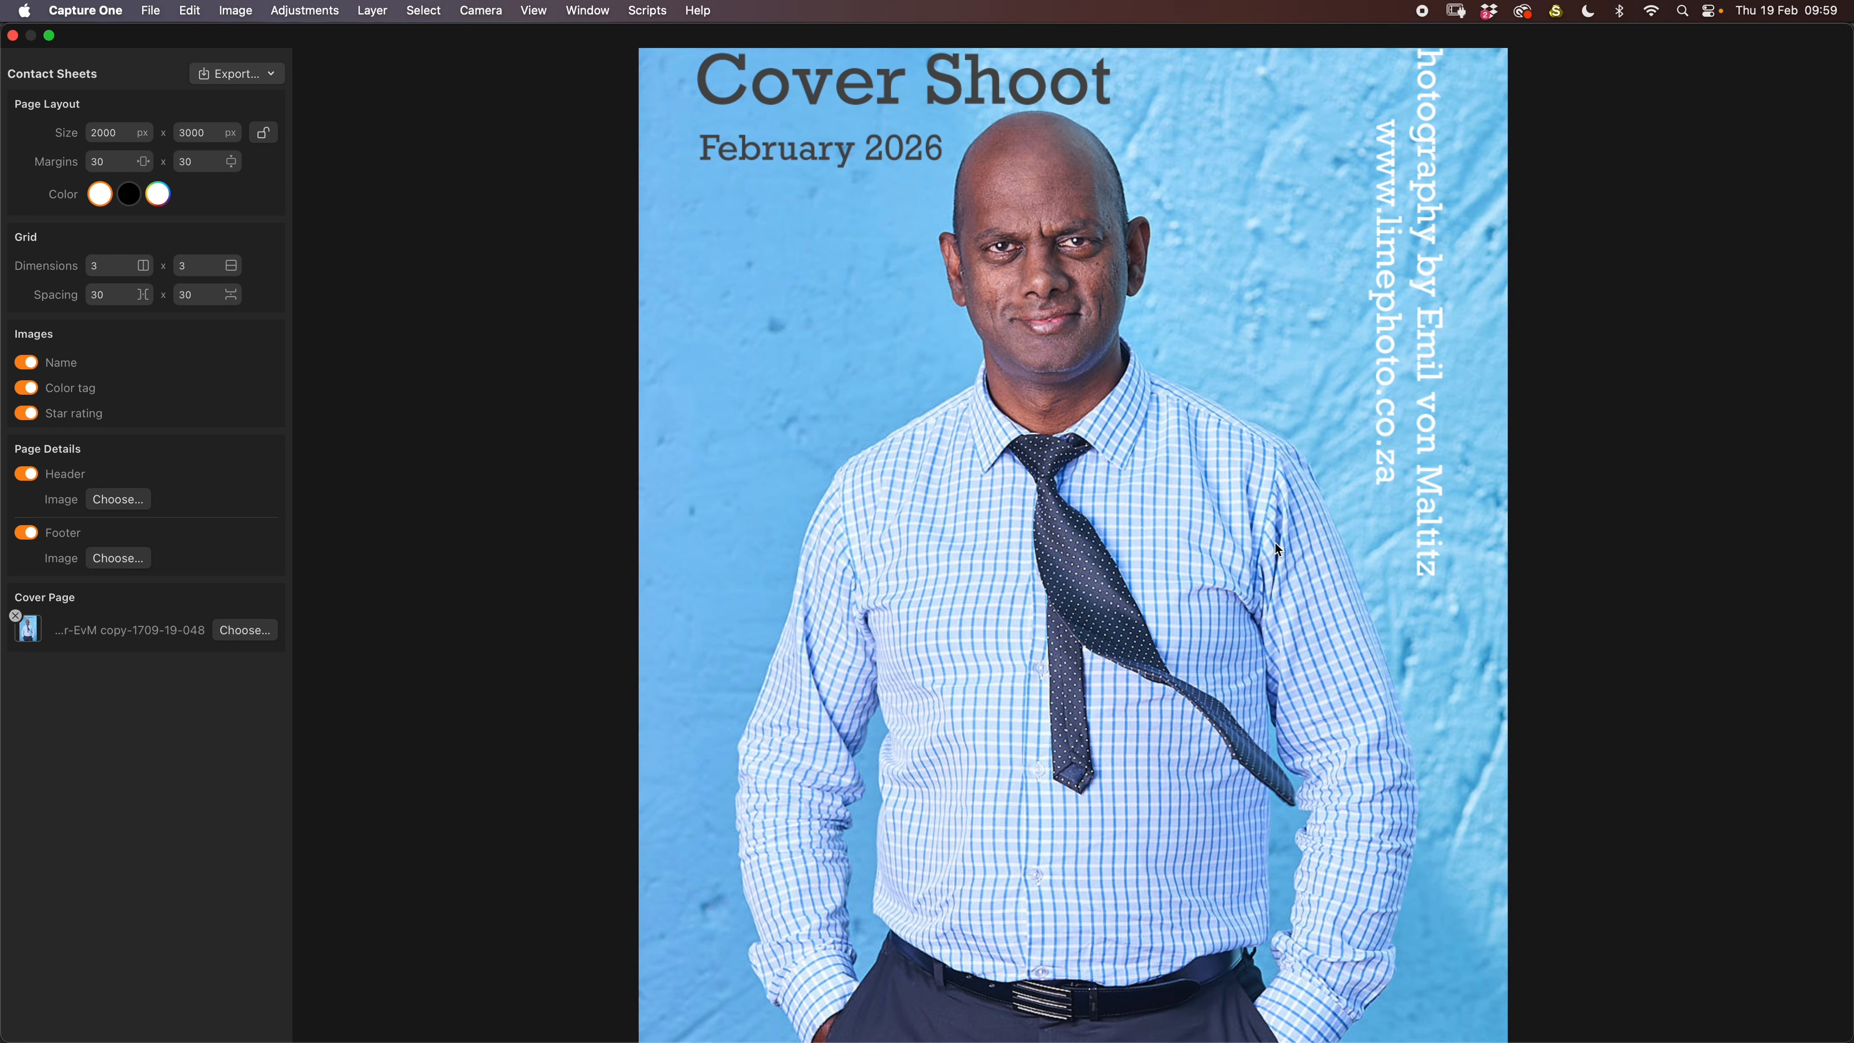
Examine the cover page's title and credit text and the labeled contact sheet pages that follow it.
scroll(1277, 544, "down", 5)
scroll(1284, 545, "up", 8)
scroll(1287, 549, "up", 1)
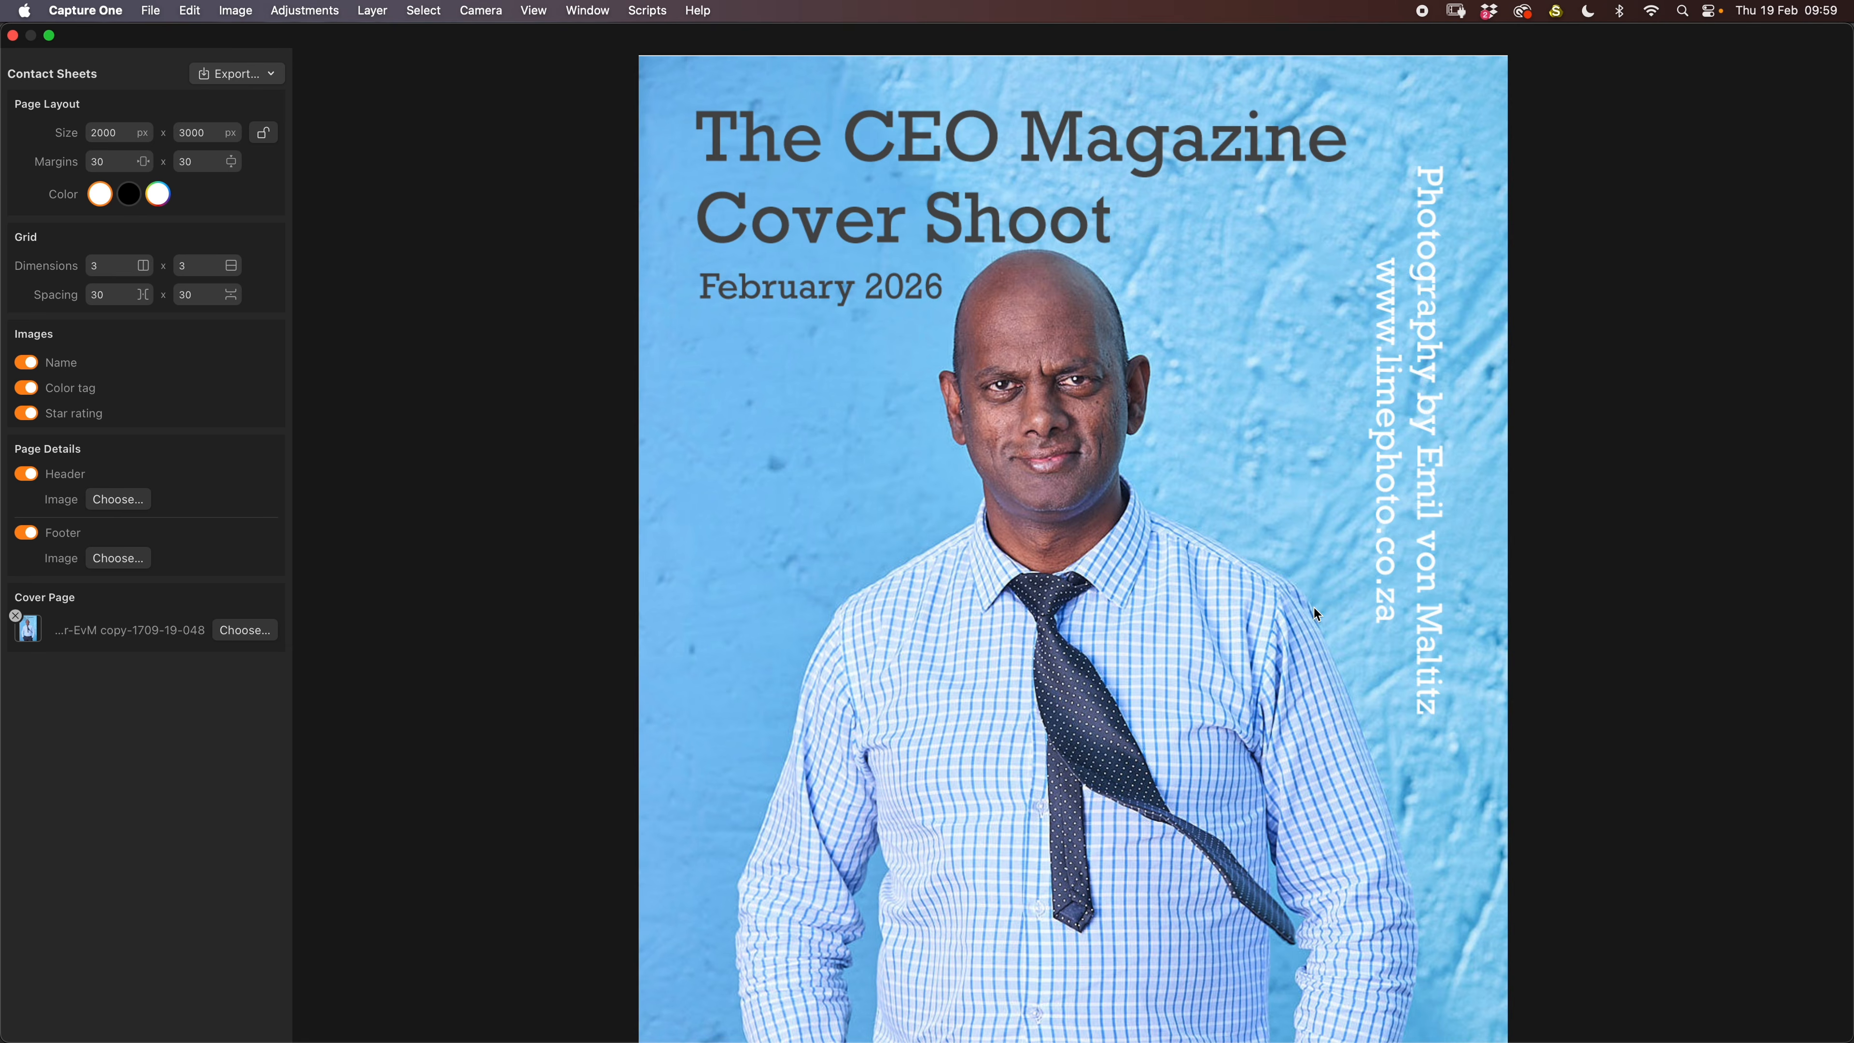
scroll(1314, 607, "down", 15)
scroll(1220, 573, "down", 15)
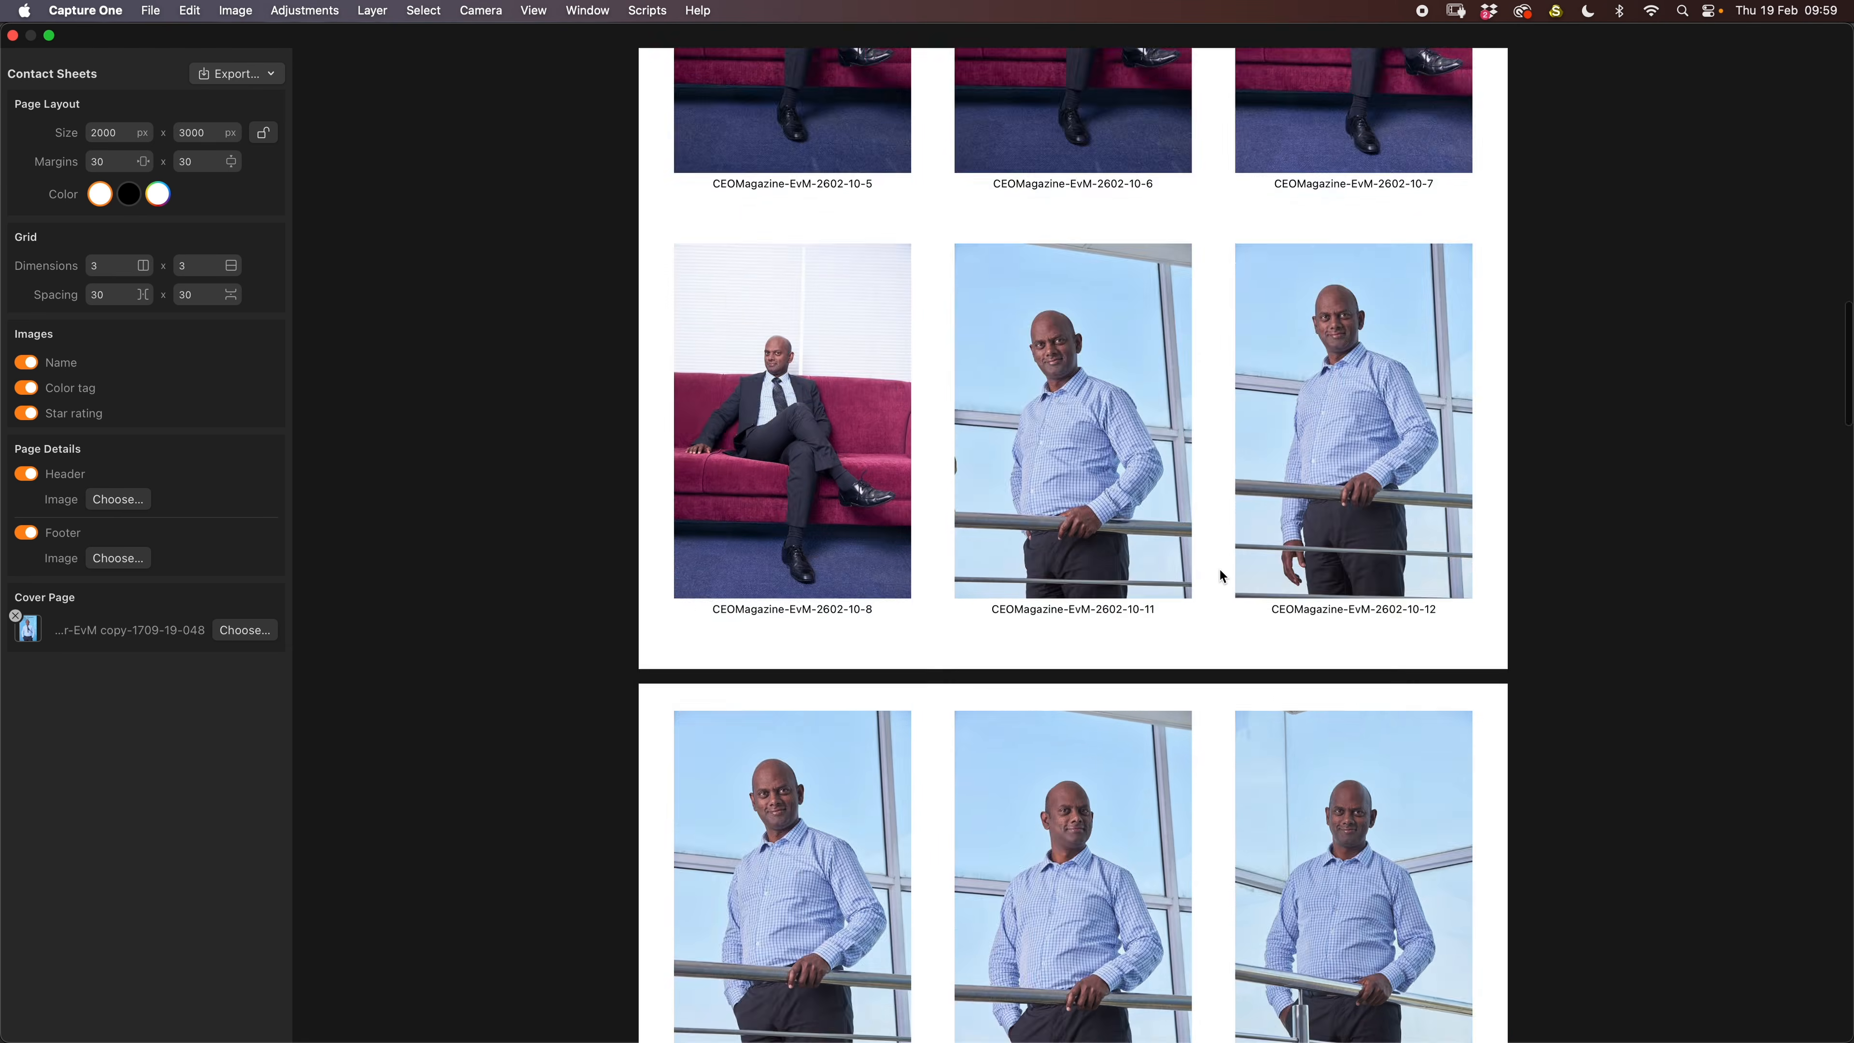
scroll(1220, 574, "up", 10)
scroll(1220, 570, "up", 15)
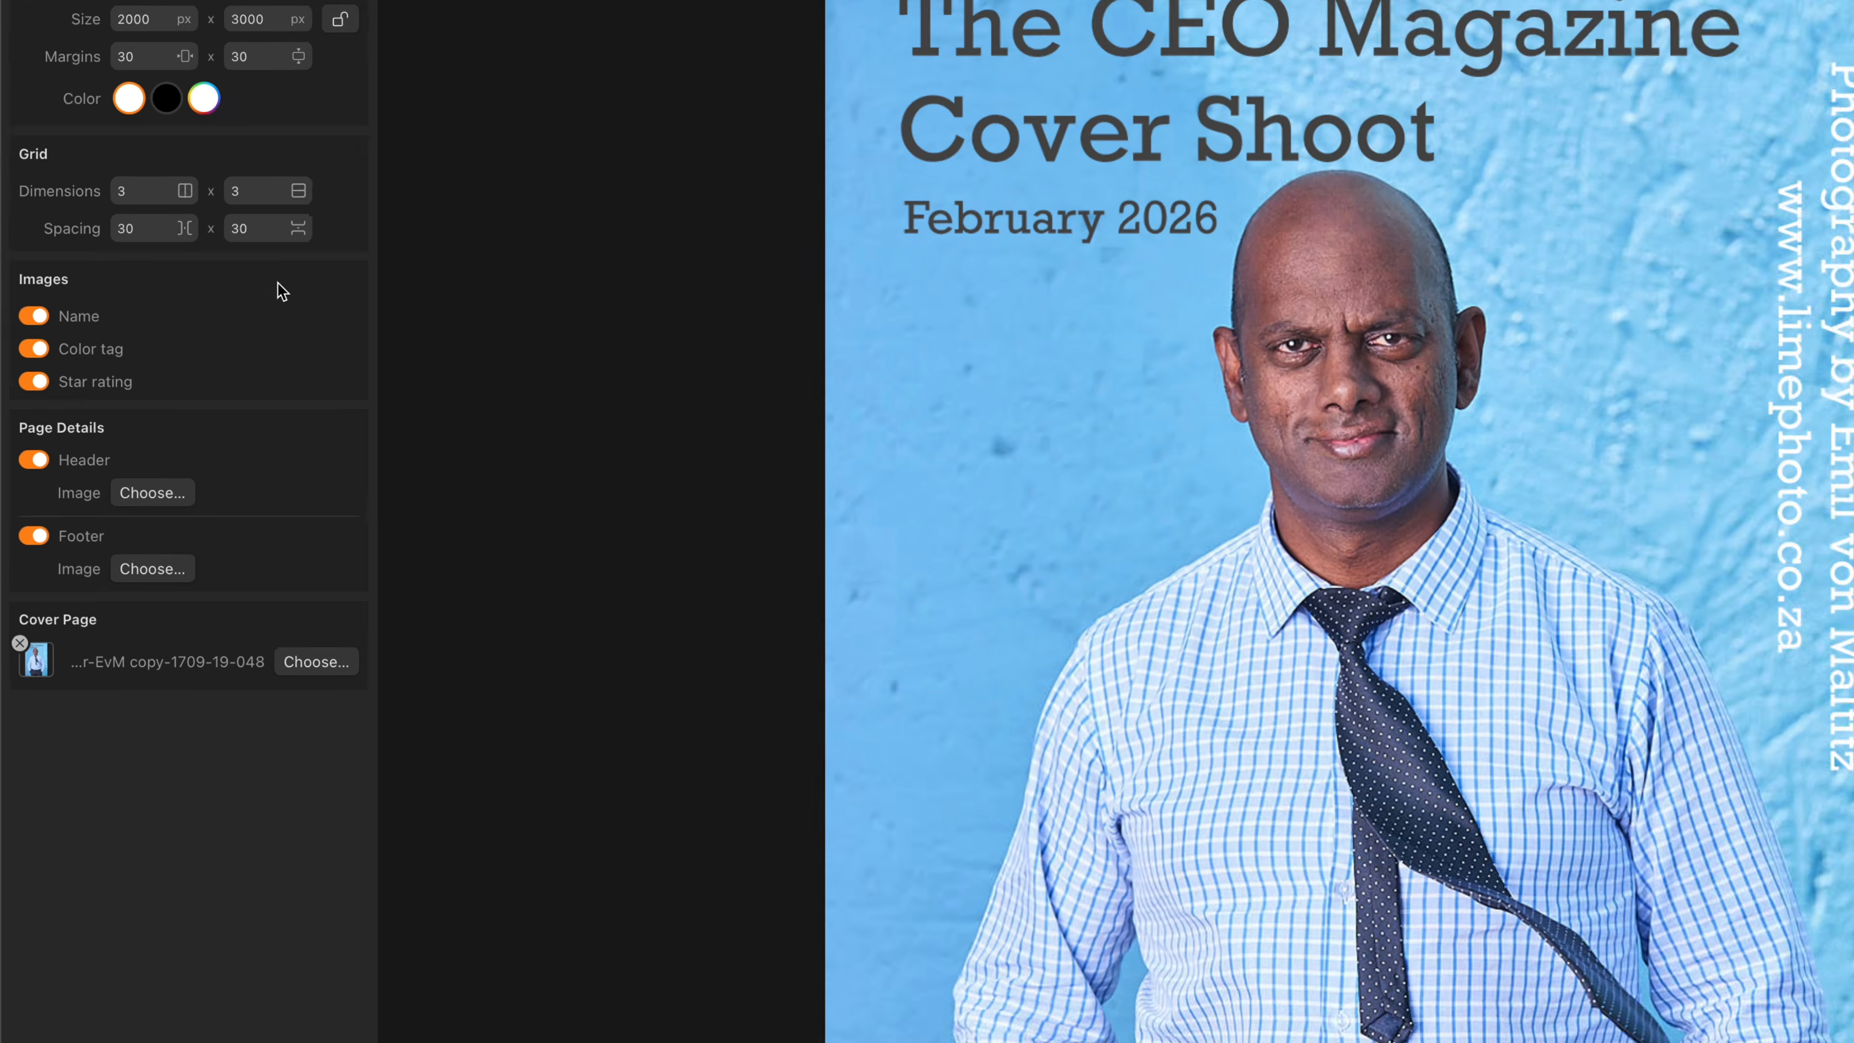
Add Untitled-1.png from the Extras folder as the header image and check the header across the contact sheet pages.
scroll(304, 415, "down", 10)
scroll(493, 394, "down", 2)
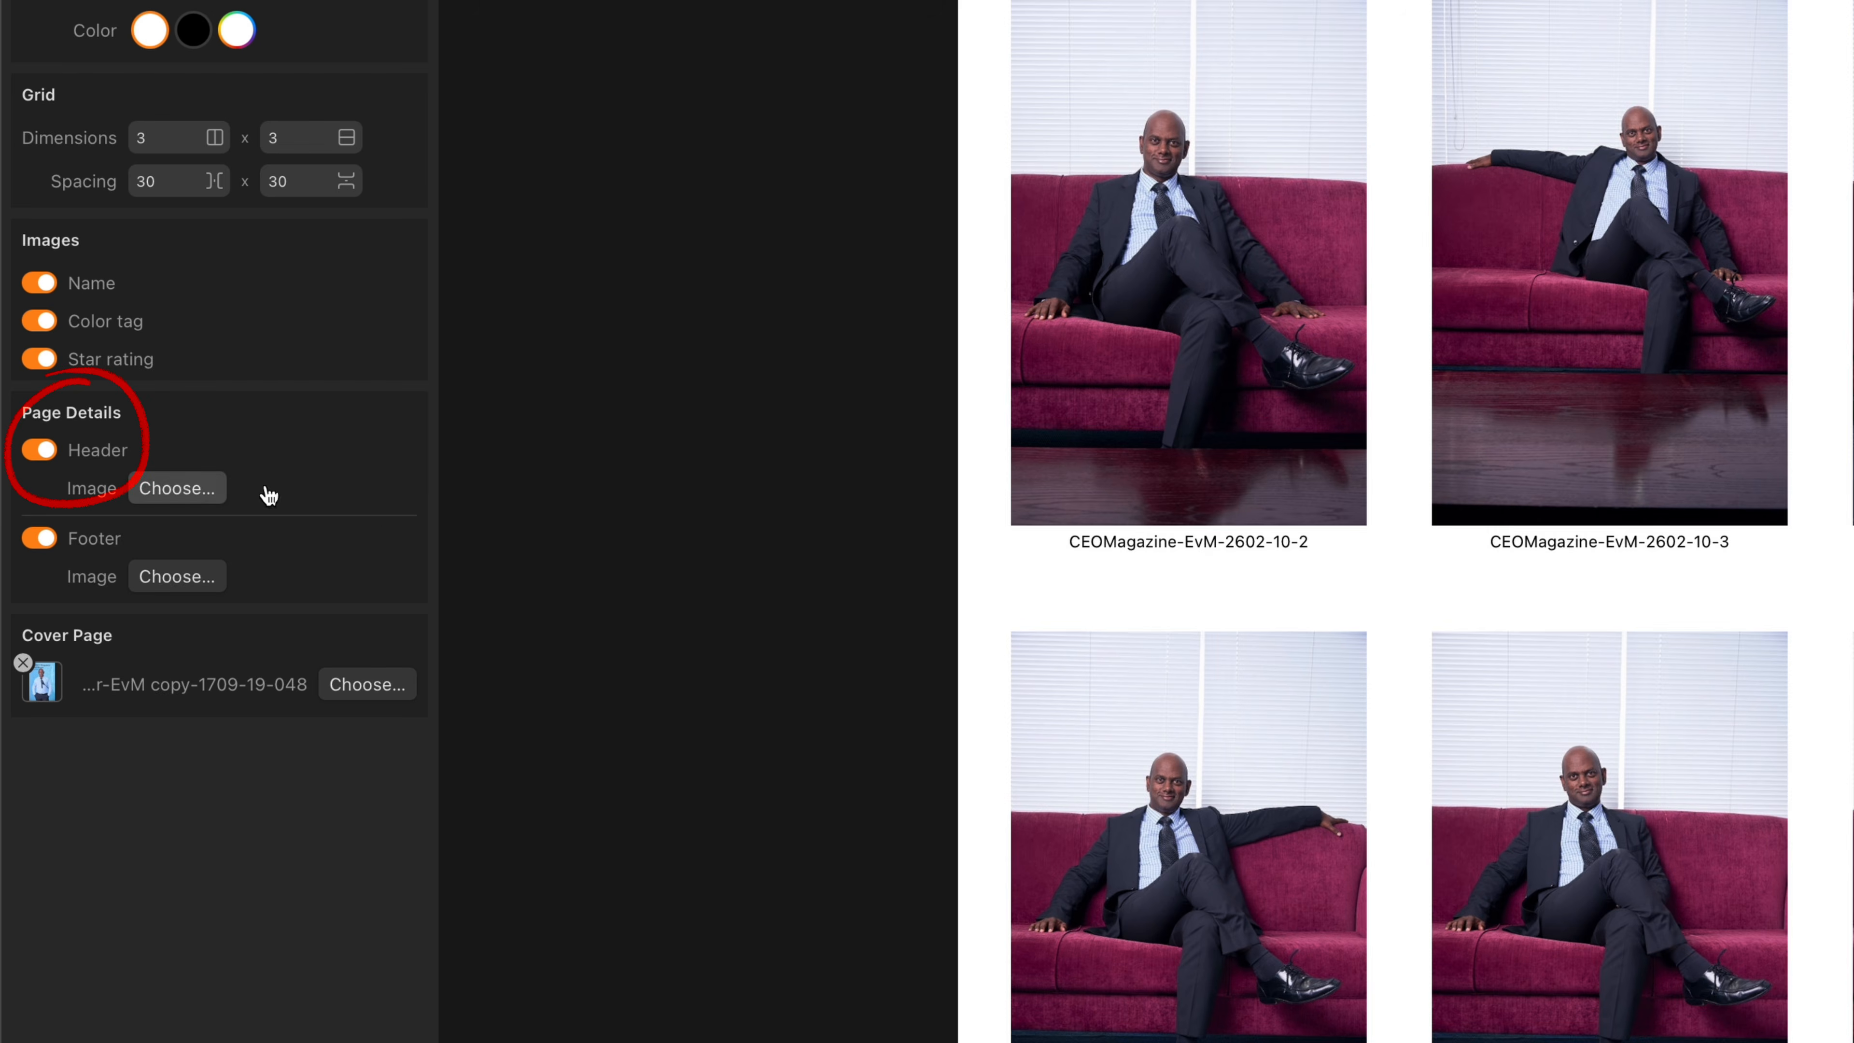
left_click(177, 488)
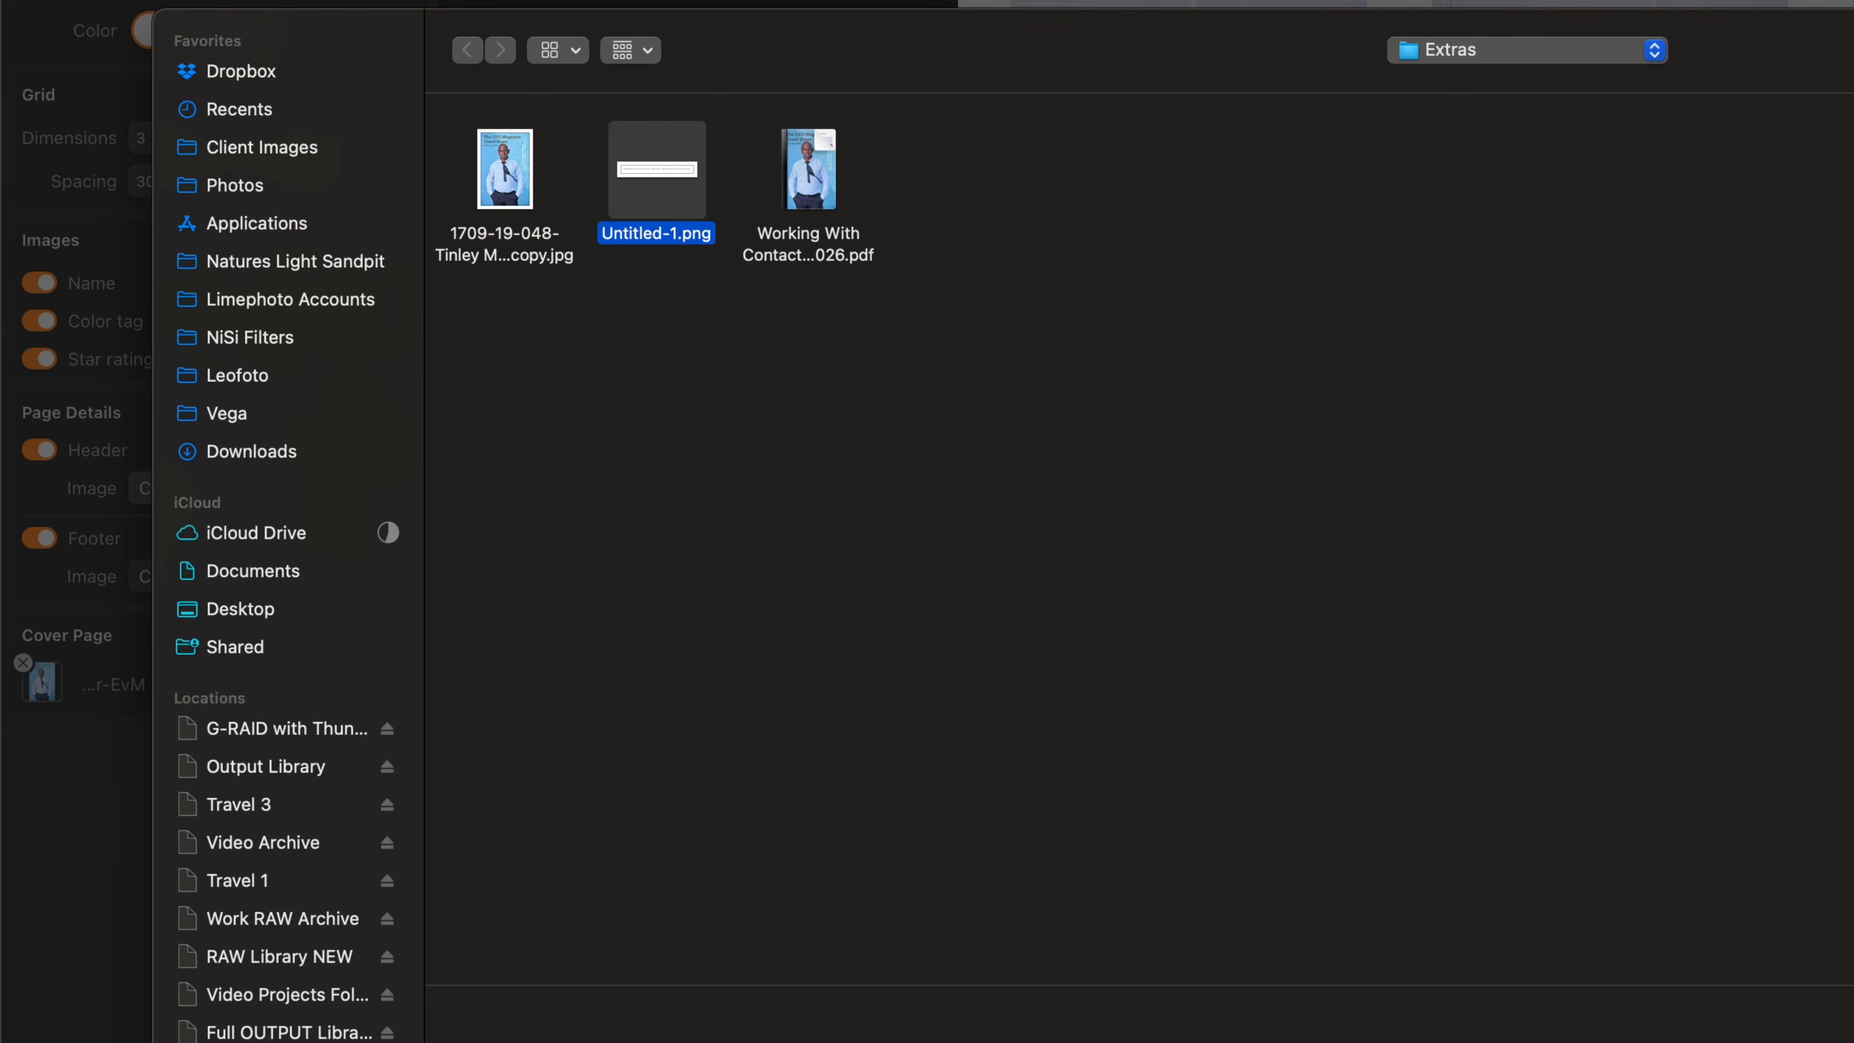
left_click(1720, 879)
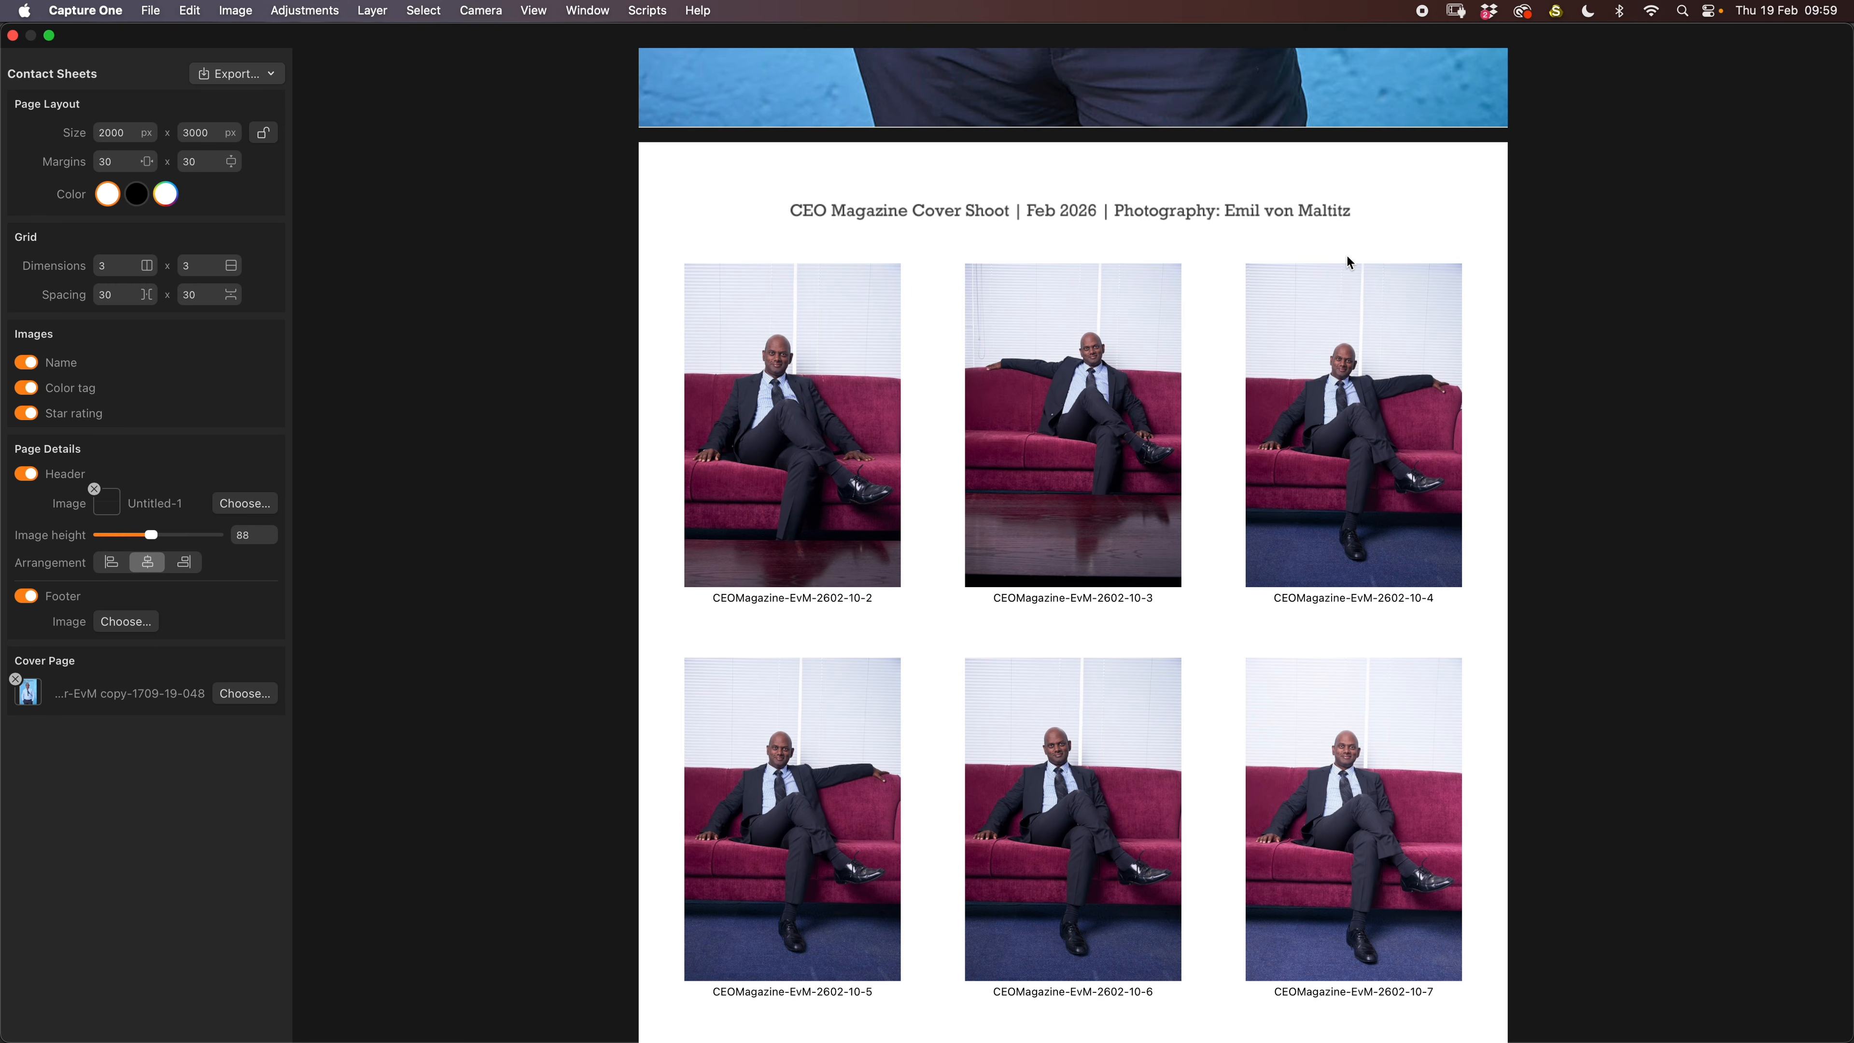
scroll(1325, 434, "down", 10)
scroll(1324, 435, "down", 15)
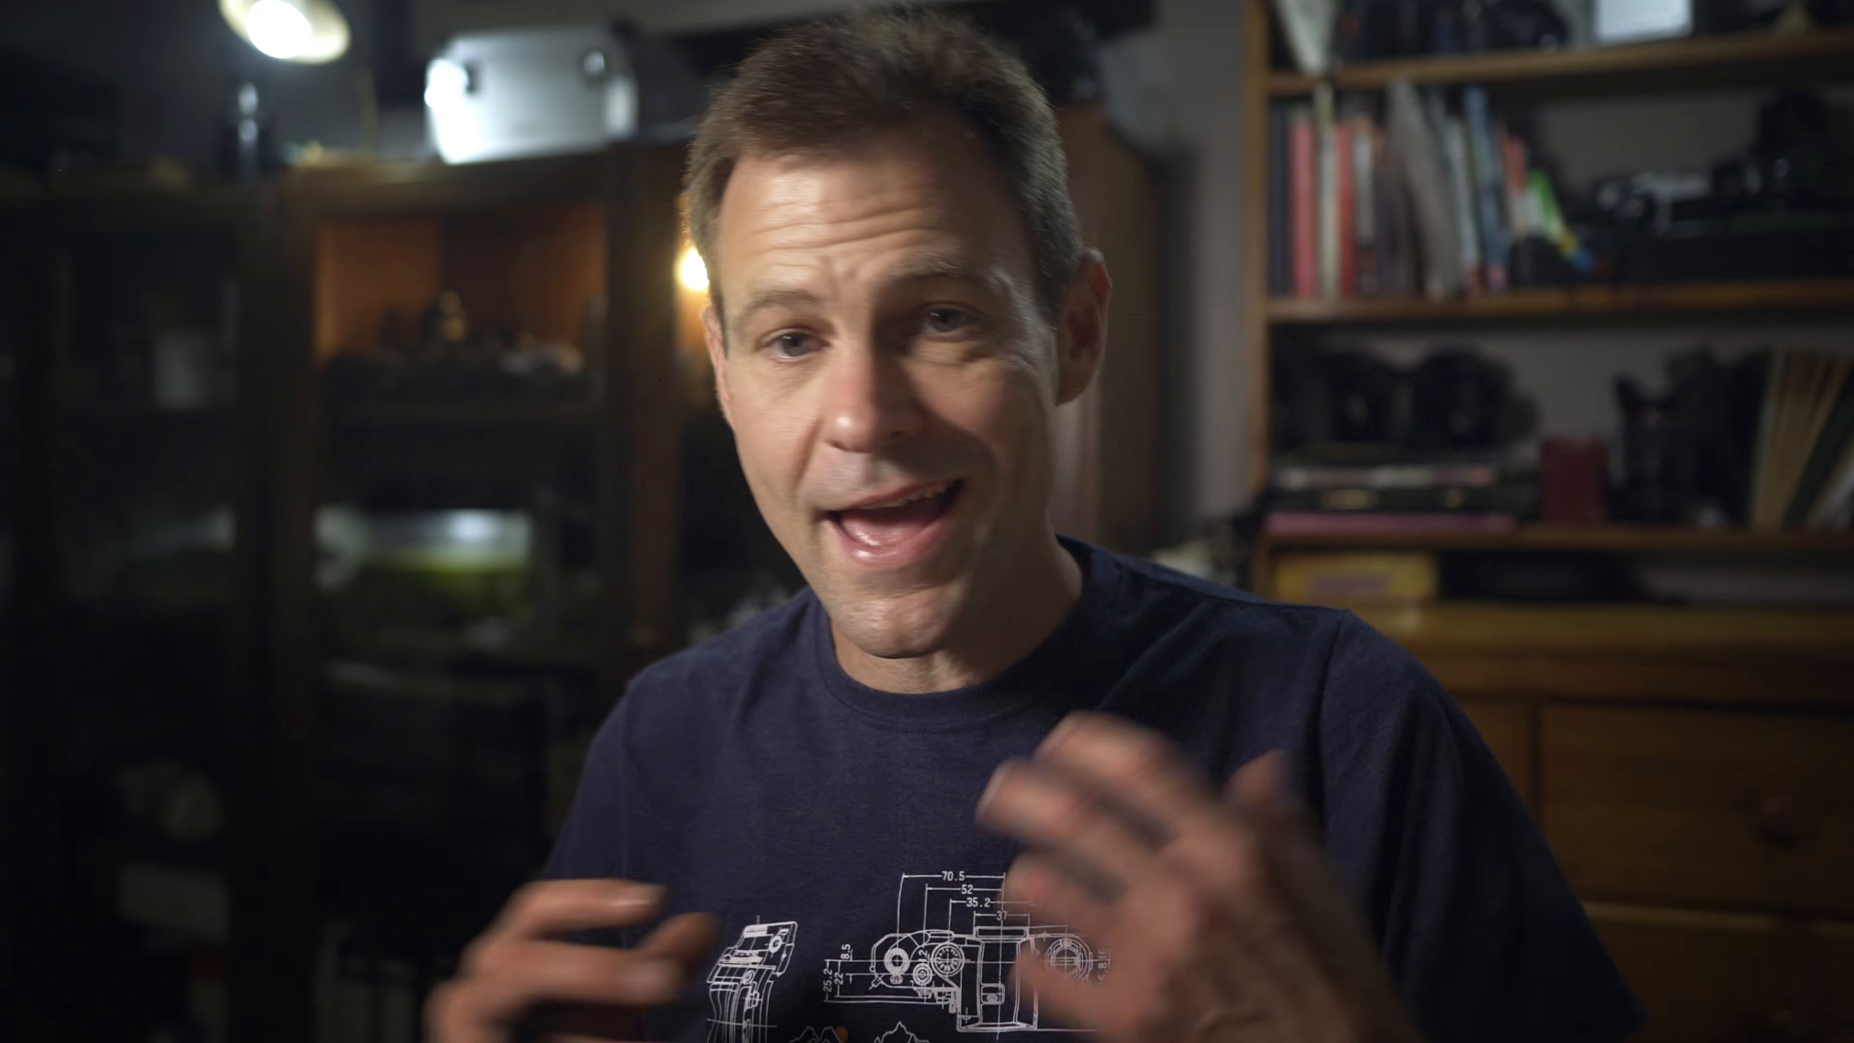